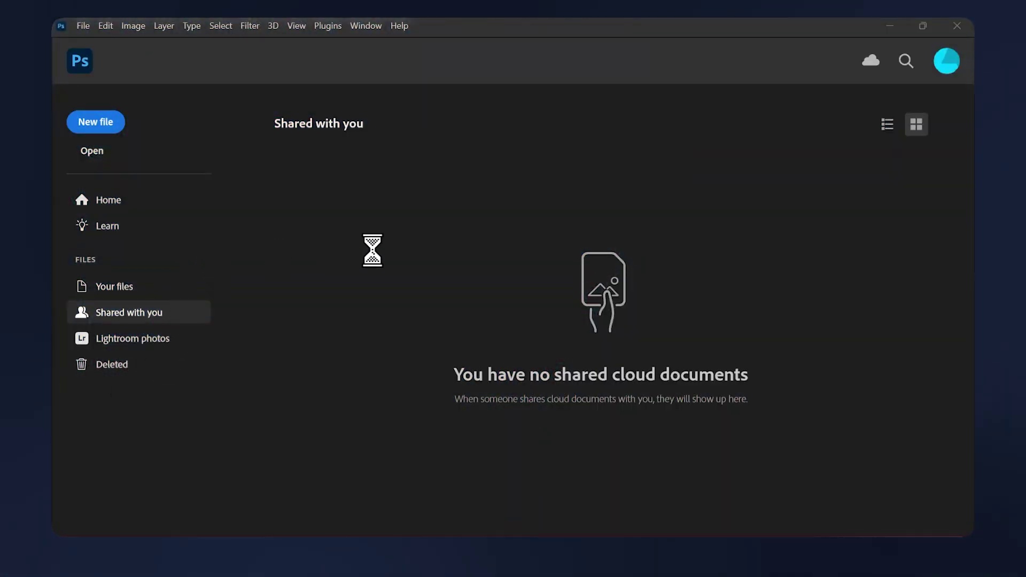
# Start a new document with width and height of 250 pixels, then select the resolution value
pyautogui.click(108, 129)
pyautogui.doubleClick(753, 161)
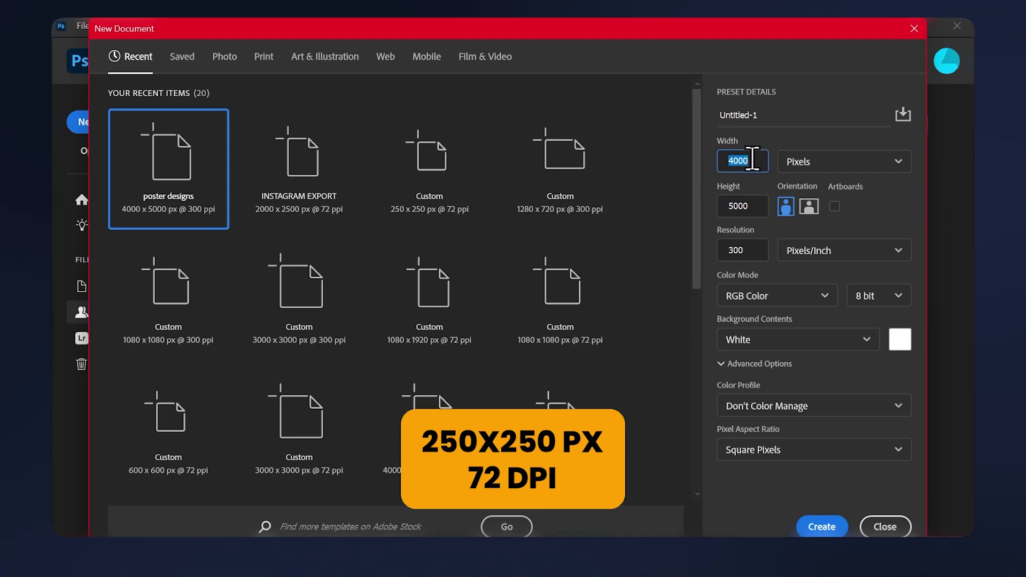
pyautogui.write('250')
pyautogui.press('Tab')
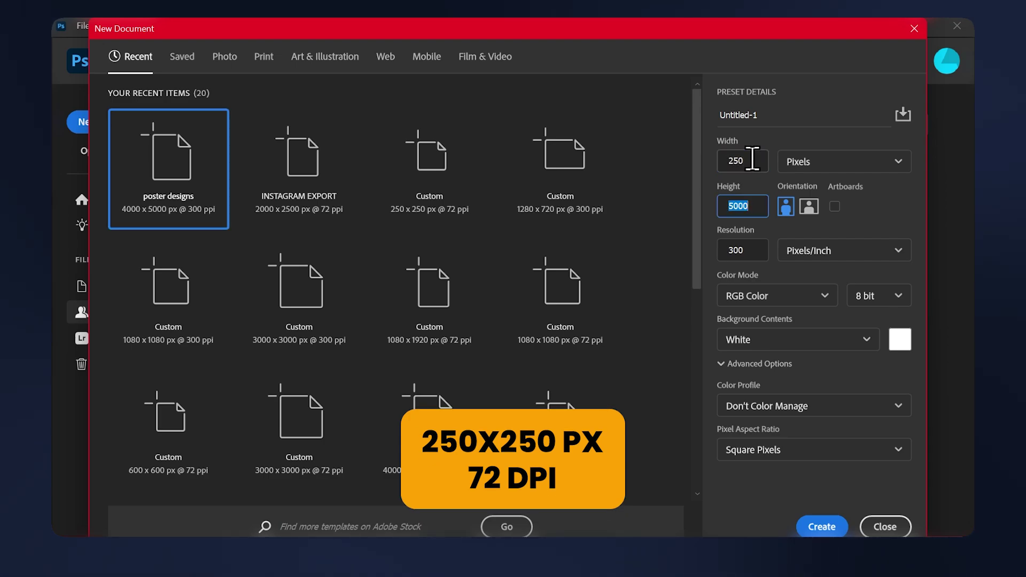
pyautogui.write('25')
pyautogui.doubleClick(747, 251)
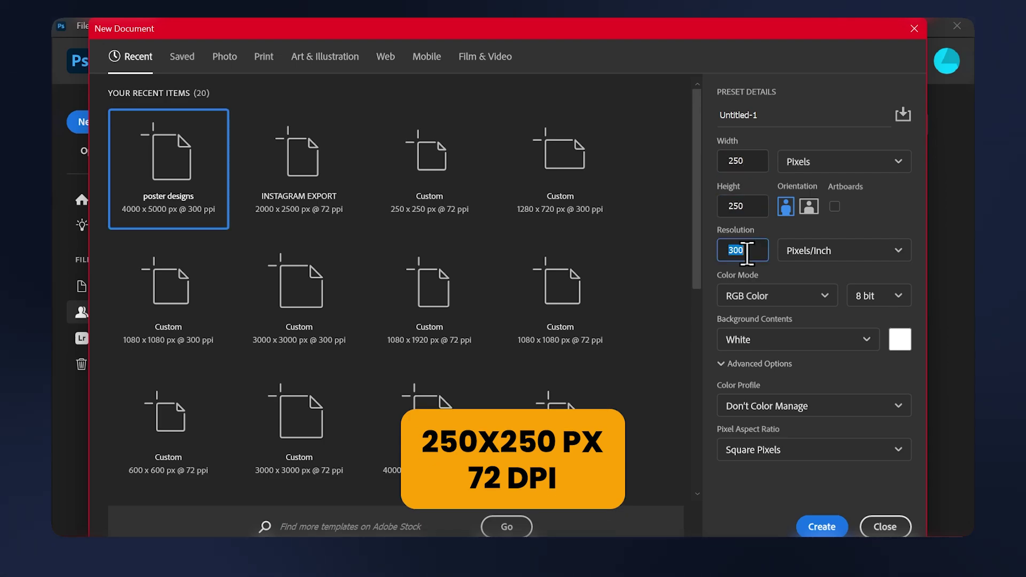
# Create the 250 × 250 px, 72 ppi document, paste the vampire head and scale it to about 180 × 175 px
pyautogui.write('72')
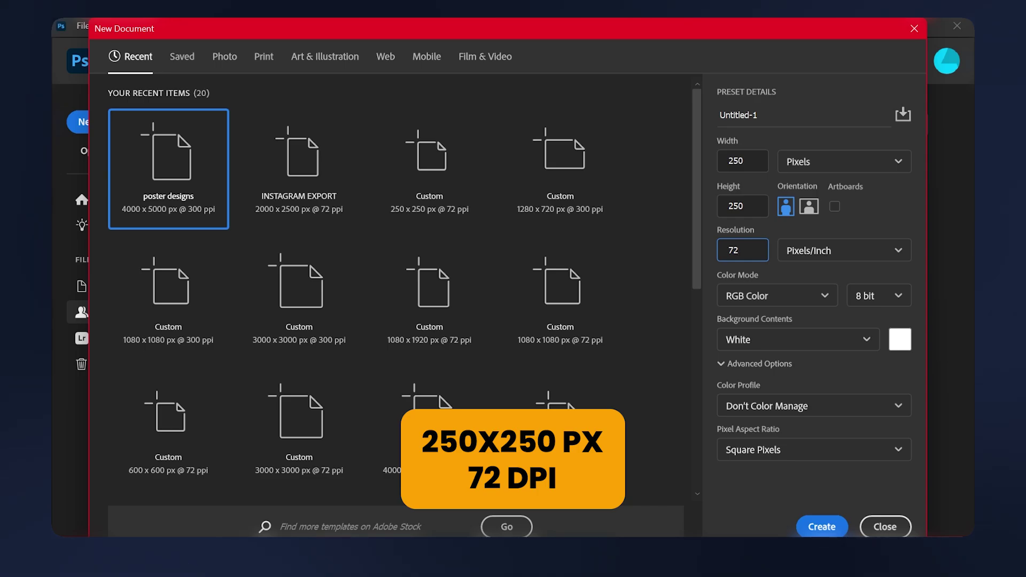
pyautogui.click(820, 527)
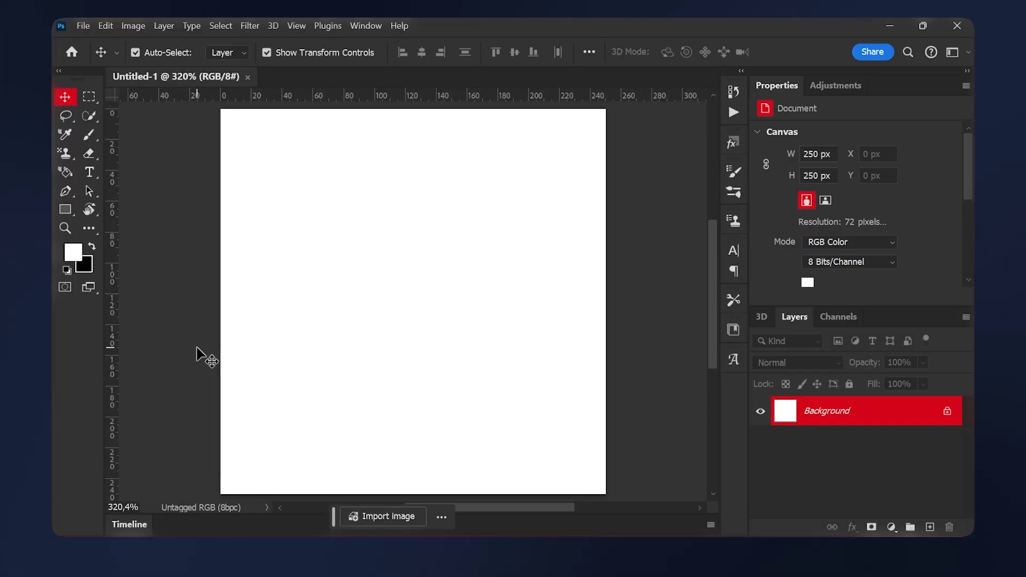
pyautogui.press('ctrl')
pyautogui.hotkey('ctrl', 'v')
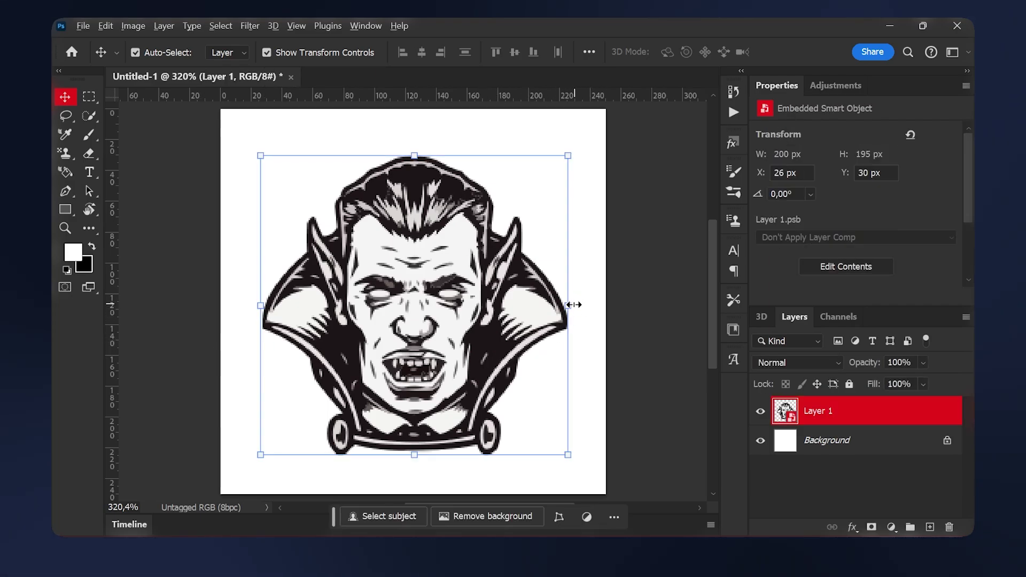
pyautogui.moveTo(572, 305); pyautogui.dragTo(554, 306)
pyautogui.press('Return')
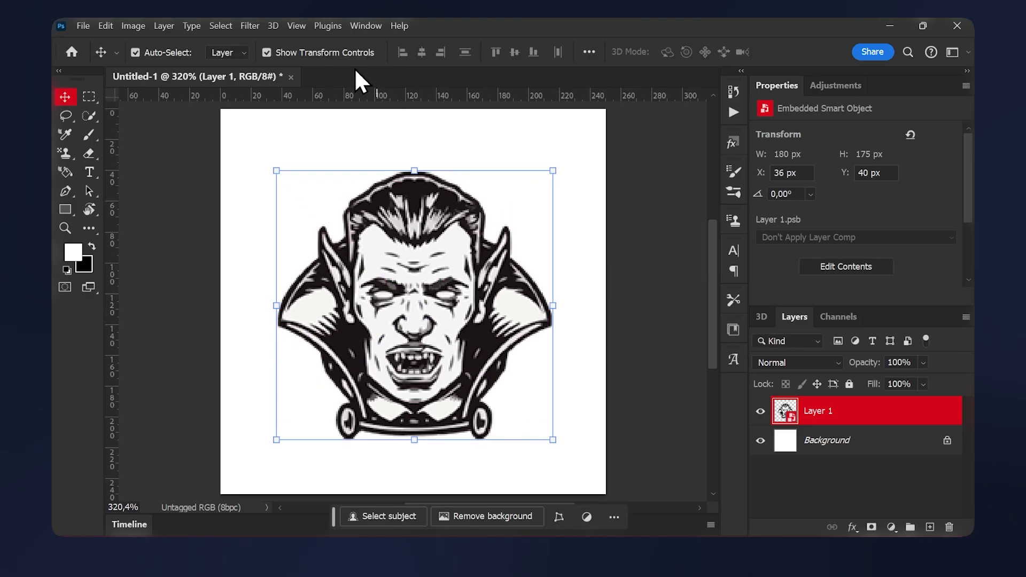
# Apply a Mosaic filter with cell size 3 to the vampire layer and zoom in to inspect it
pyautogui.click(260, 27)
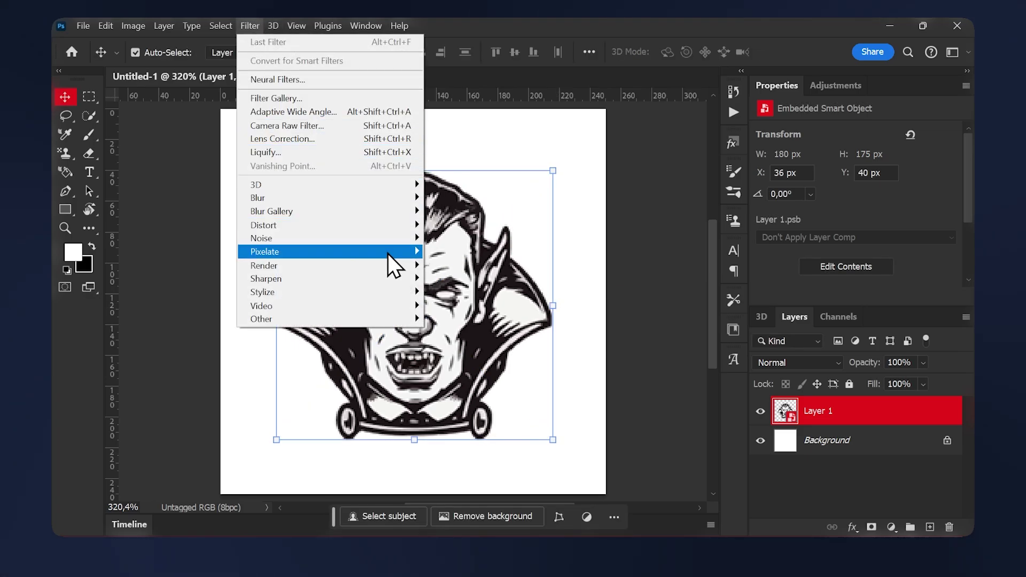
pyautogui.moveTo(388, 255)
pyautogui.click(452, 320)
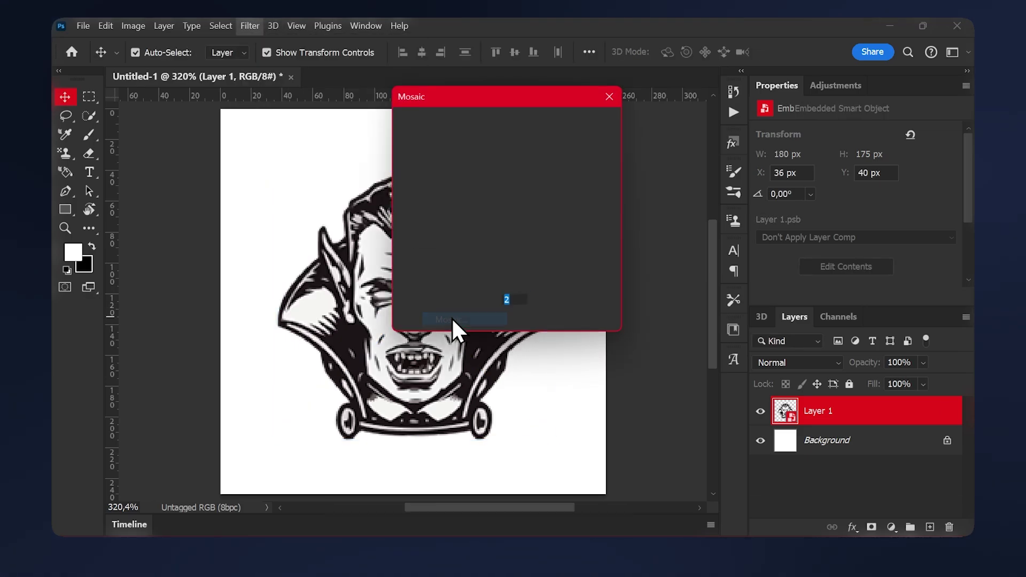
pyautogui.moveTo(506, 101); pyautogui.dragTo(663, 107)
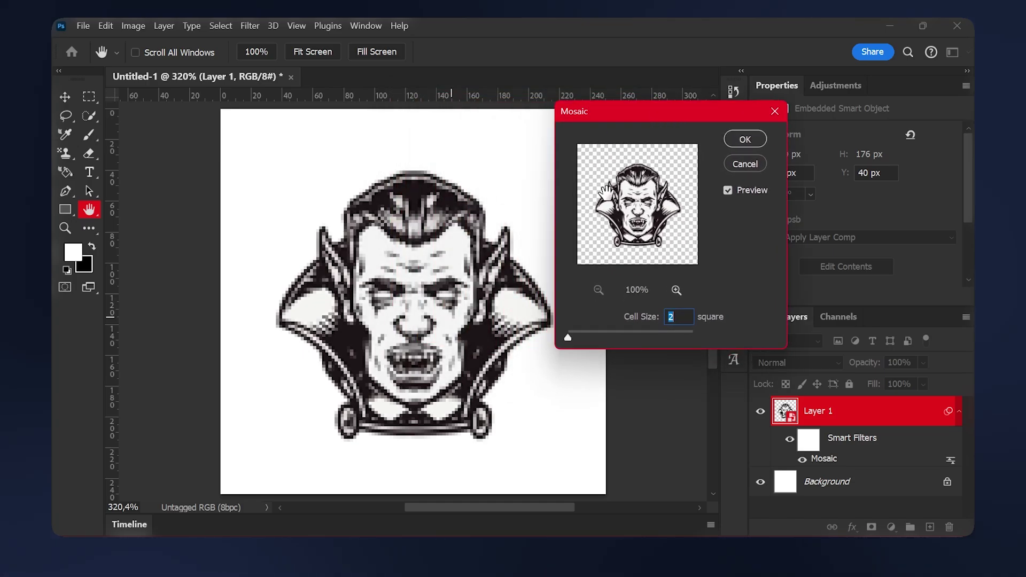
pyautogui.click(568, 339)
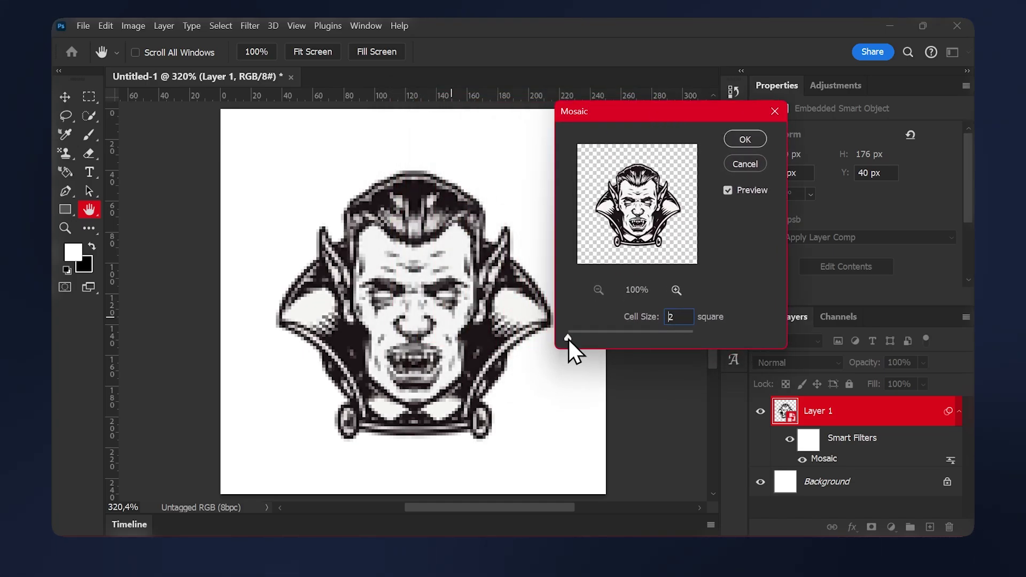
pyautogui.moveTo(568, 340); pyautogui.dragTo(569, 341)
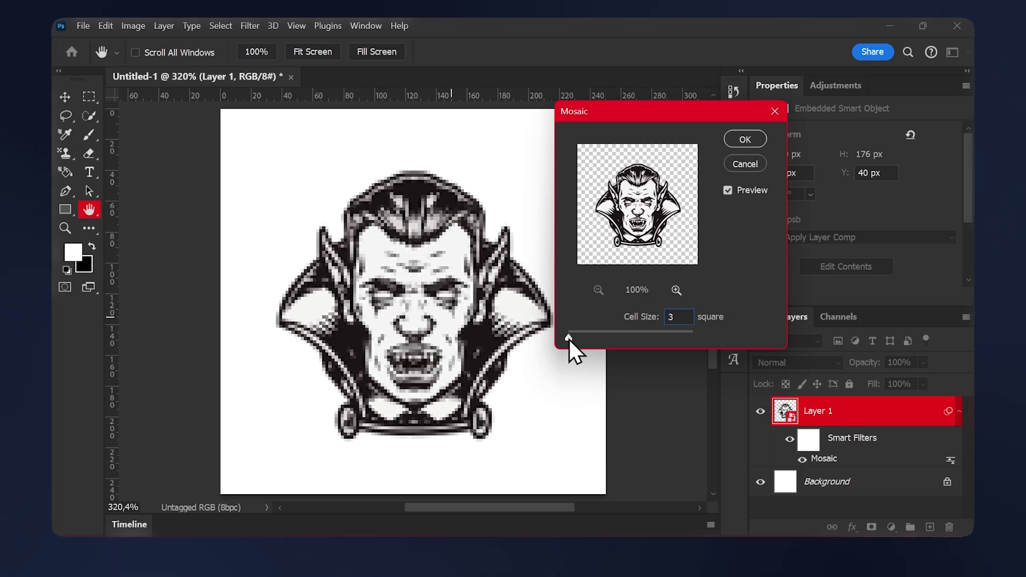
pyautogui.click(745, 140)
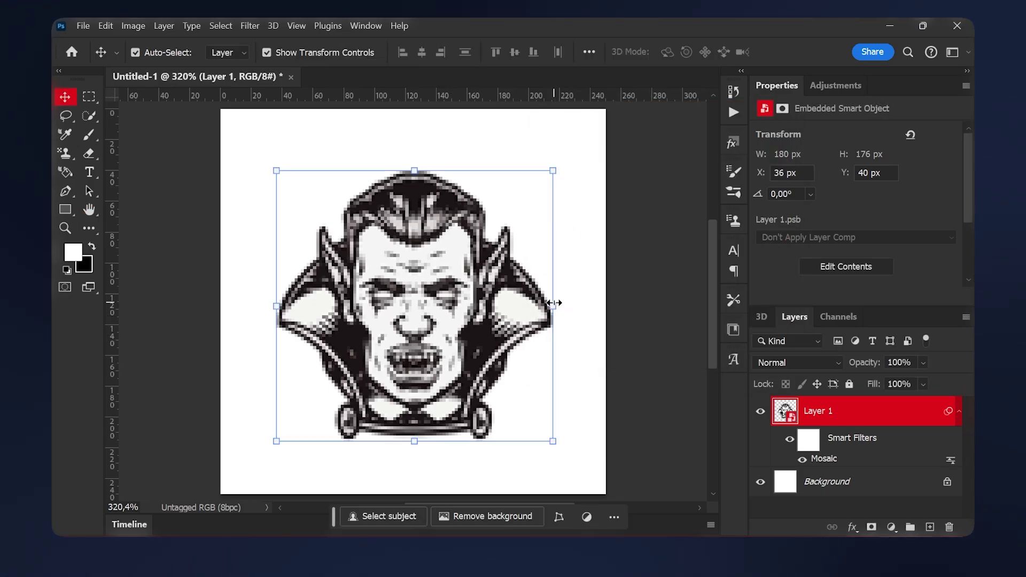
pyautogui.scroll(3, 418, 291)
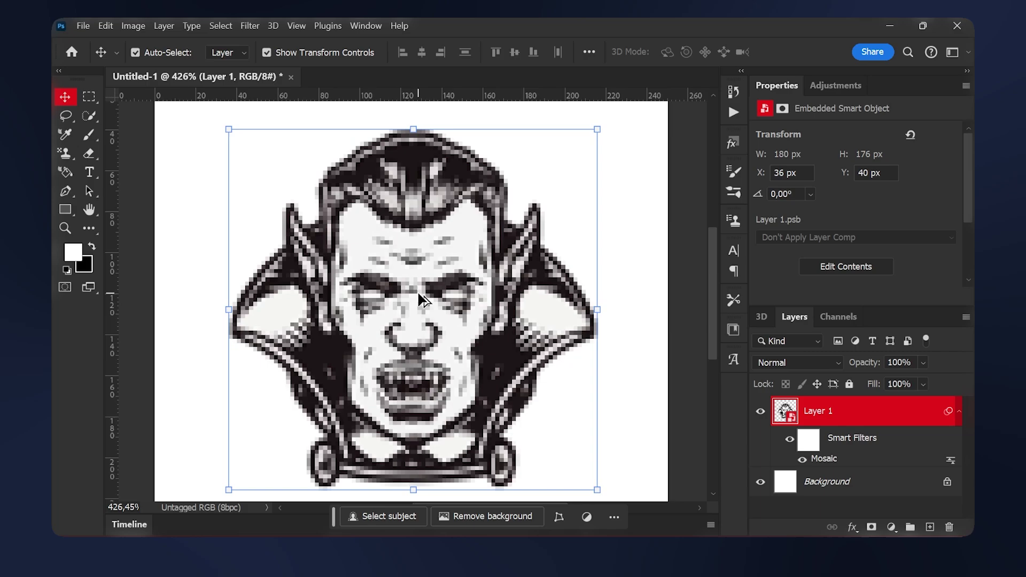
pyautogui.scroll(-3, 418, 291)
pyautogui.press('ctrl')
pyautogui.scroll(-1, 406, 302)
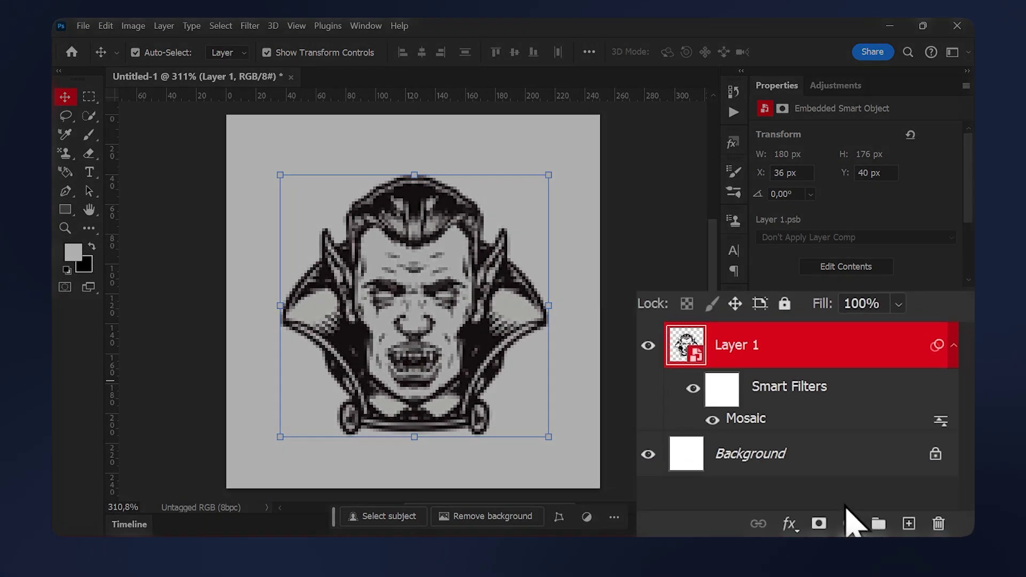
# Add a Threshold adjustment layer above the vampire with its level set to 165
pyautogui.click(891, 527)
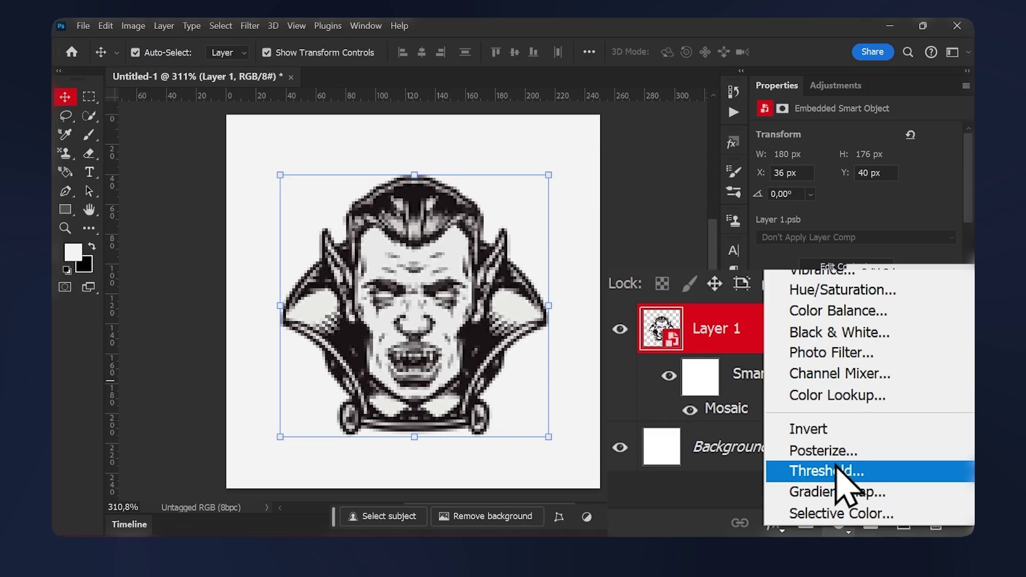
pyautogui.click(834, 468)
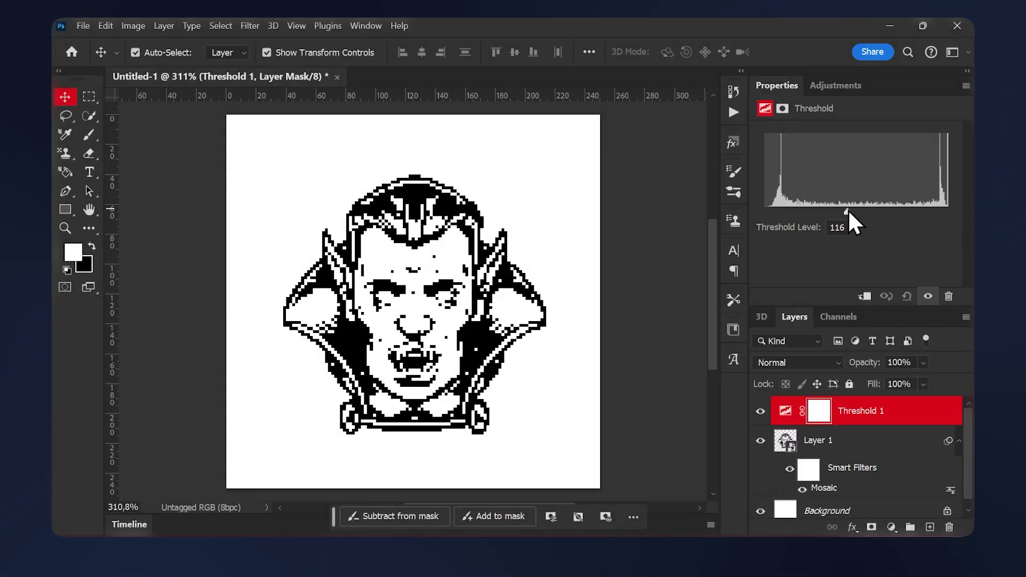
pyautogui.moveTo(860, 211); pyautogui.dragTo(873, 211)
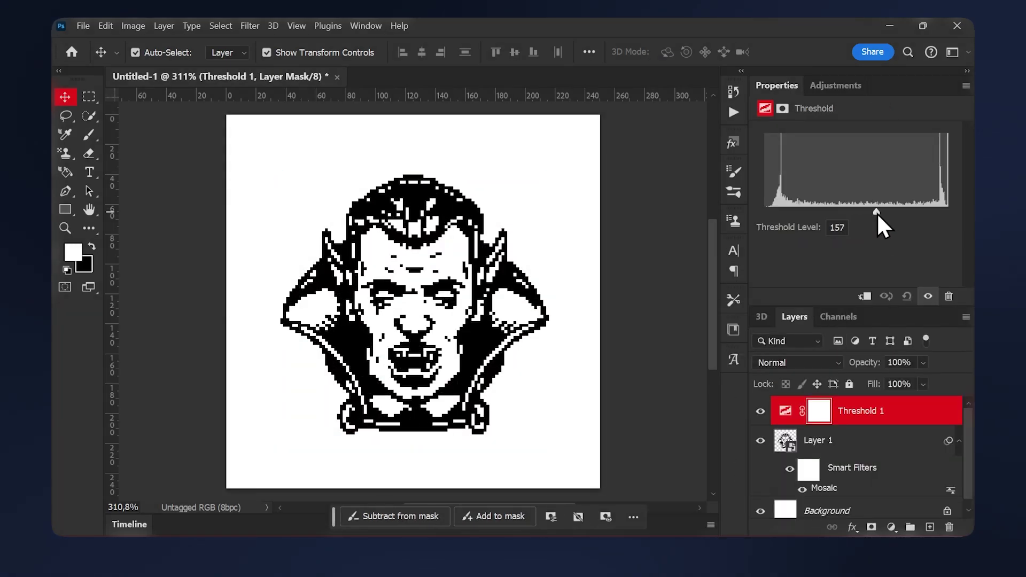
pyautogui.doubleClick(837, 227)
pyautogui.write('164')
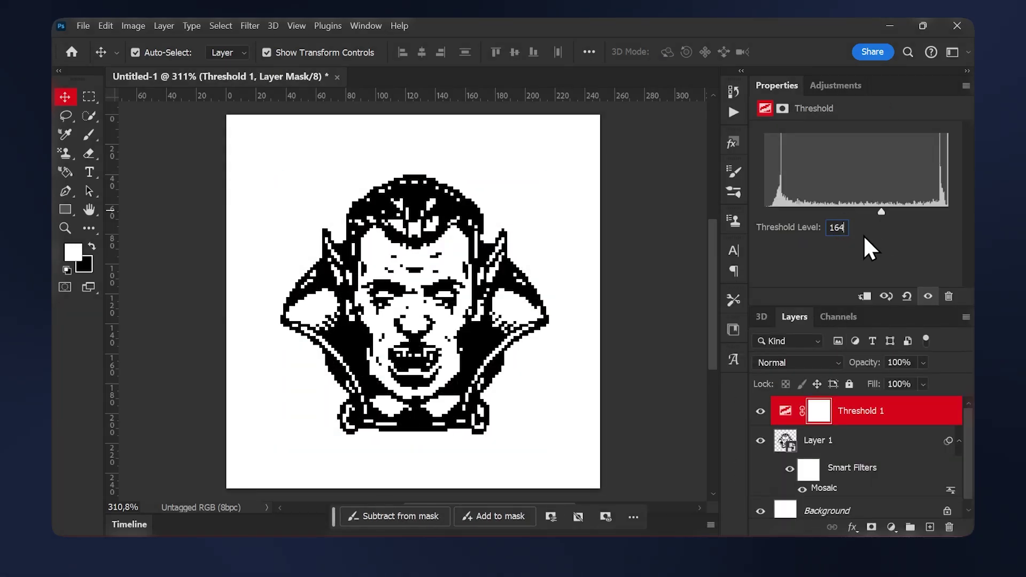
pyautogui.press('Up')
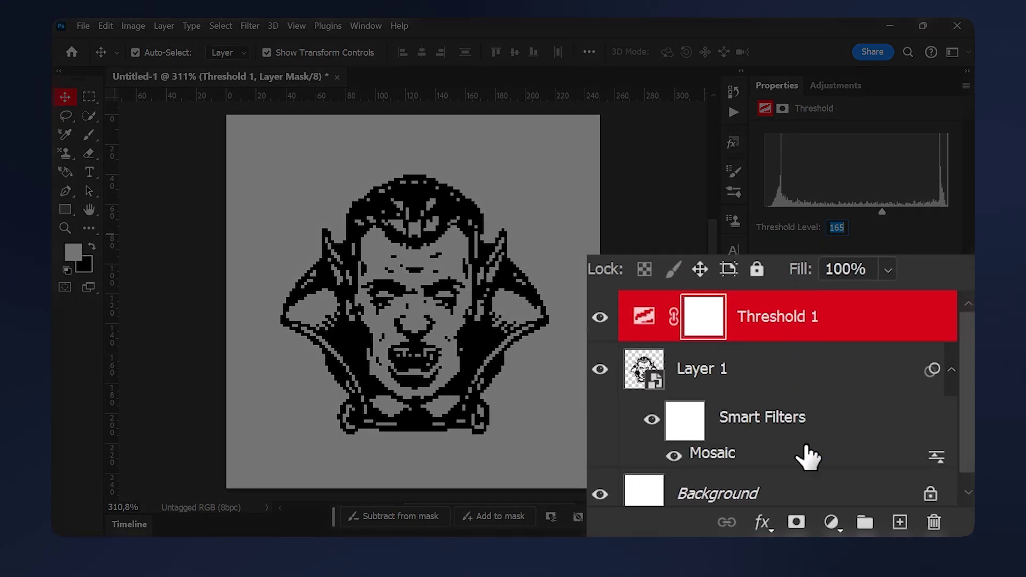
# Add a Gradient Map using the third Nokie screen gradient, tinting the vampire navy on light green
pyautogui.click(844, 530)
pyautogui.click(845, 489)
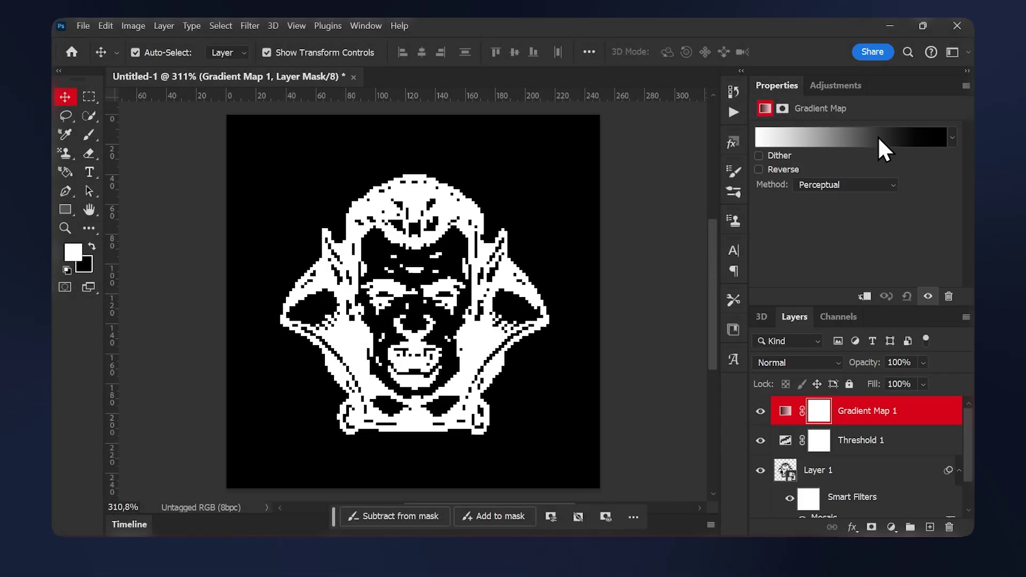
pyautogui.click(881, 140)
pyautogui.moveTo(767, 142); pyautogui.dragTo(712, 132)
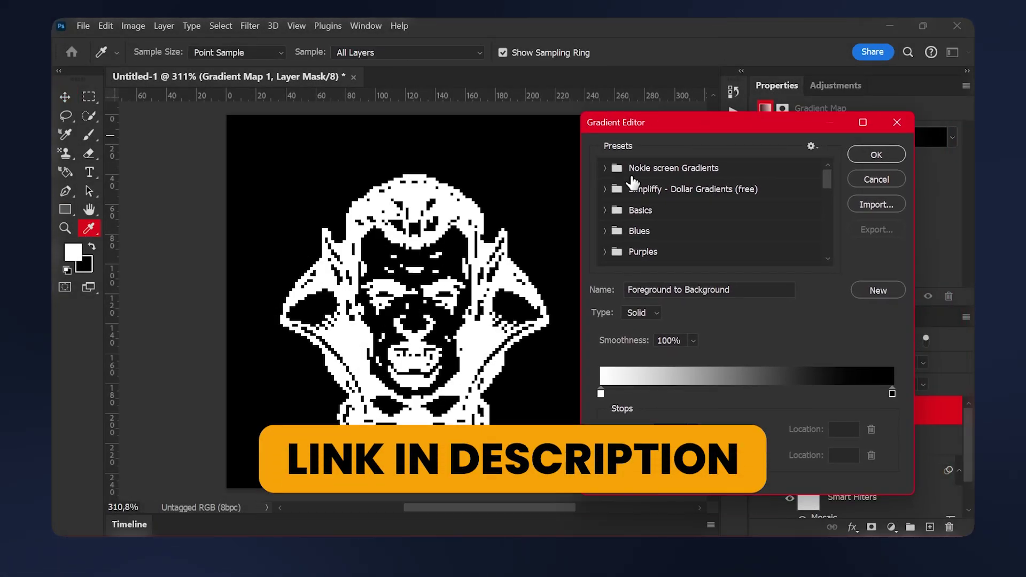
pyautogui.click(606, 169)
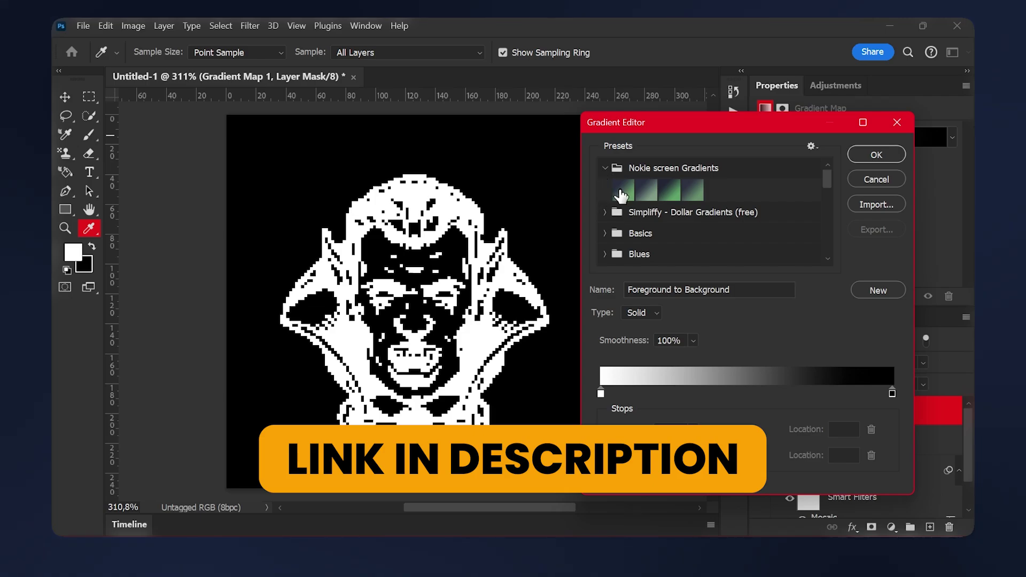
pyautogui.click(619, 189)
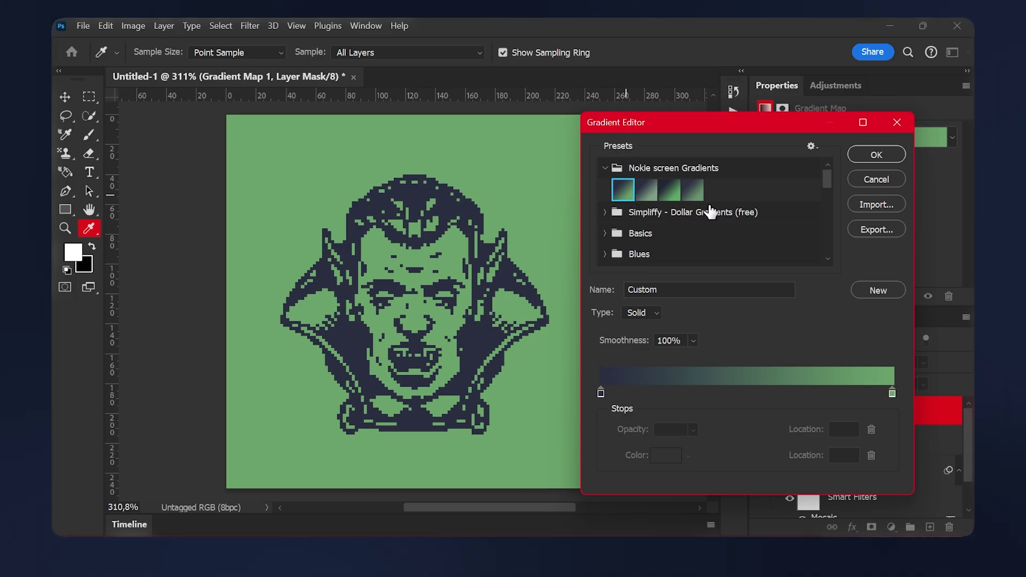
pyautogui.click(675, 196)
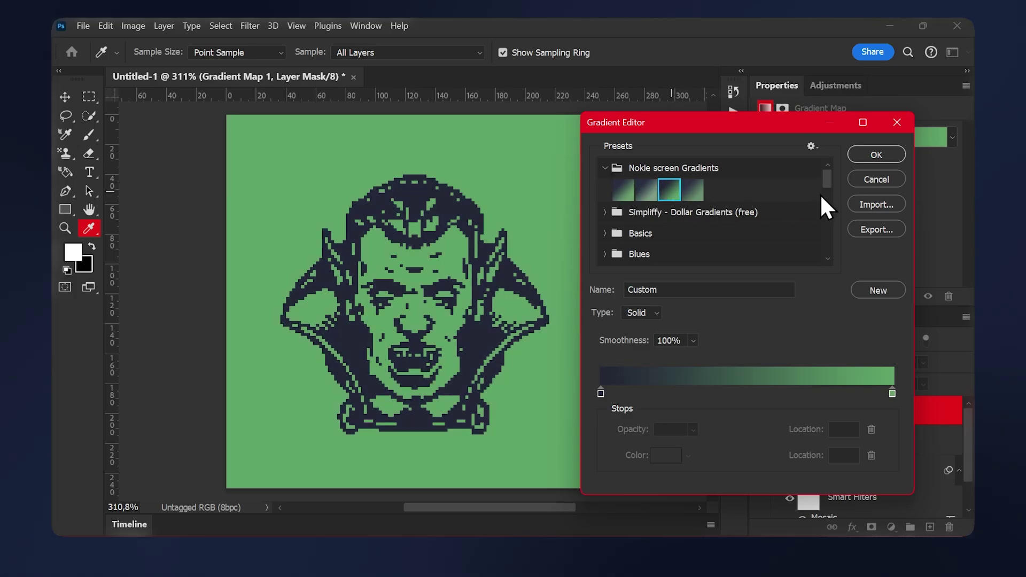
pyautogui.click(854, 158)
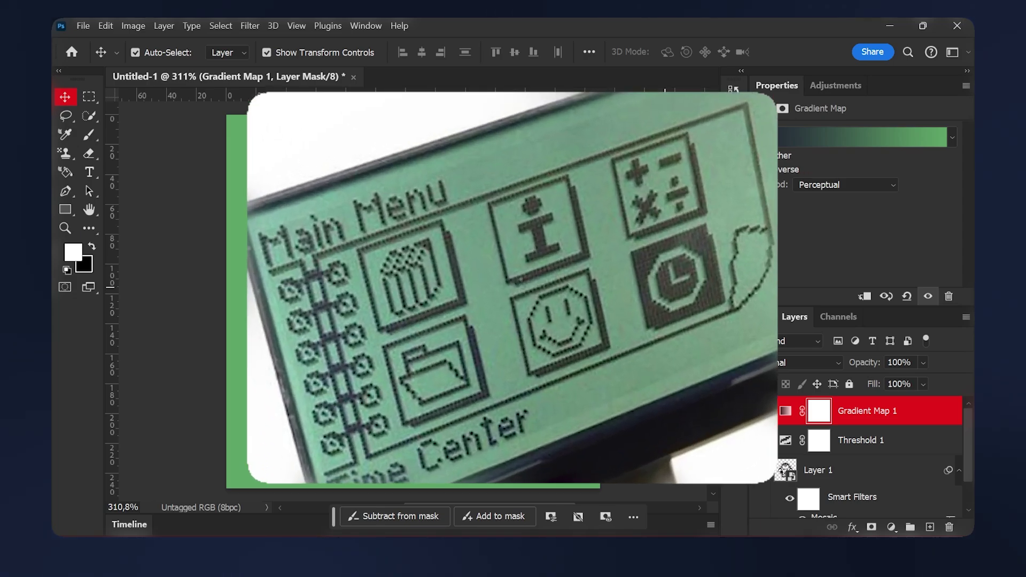
# Draw a rectangle over the canvas, place its layer just above Background and give it a 3 px stroke
pyautogui.rightClick(65, 209)
pyautogui.moveTo(245, 133); pyautogui.dragTo(585, 473)
pyautogui.moveTo(866, 276); pyautogui.dragTo(779, 414)
pyautogui.click(777, 86)
pyautogui.scroll(-3, 821, 179)
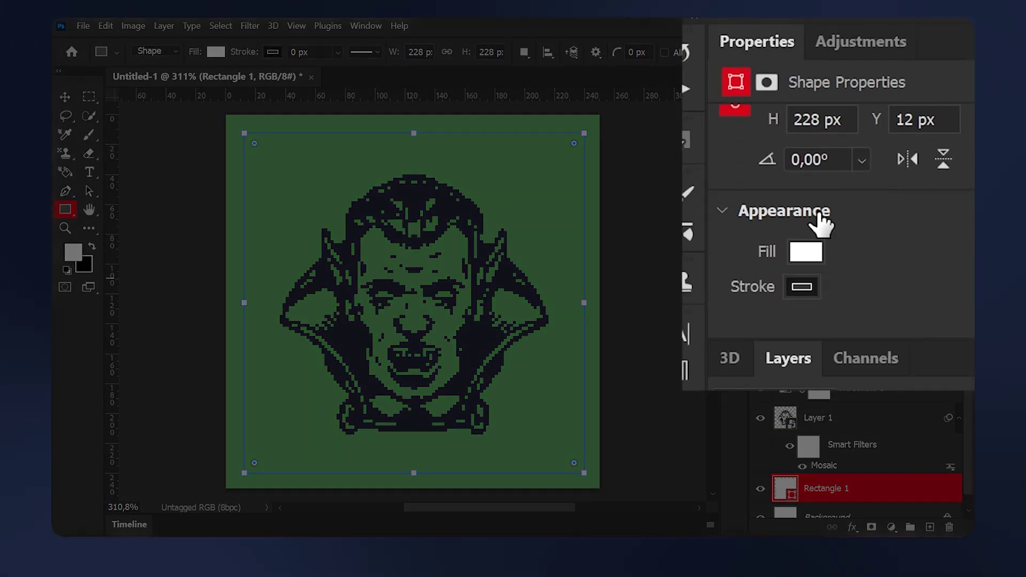
pyautogui.click(796, 242)
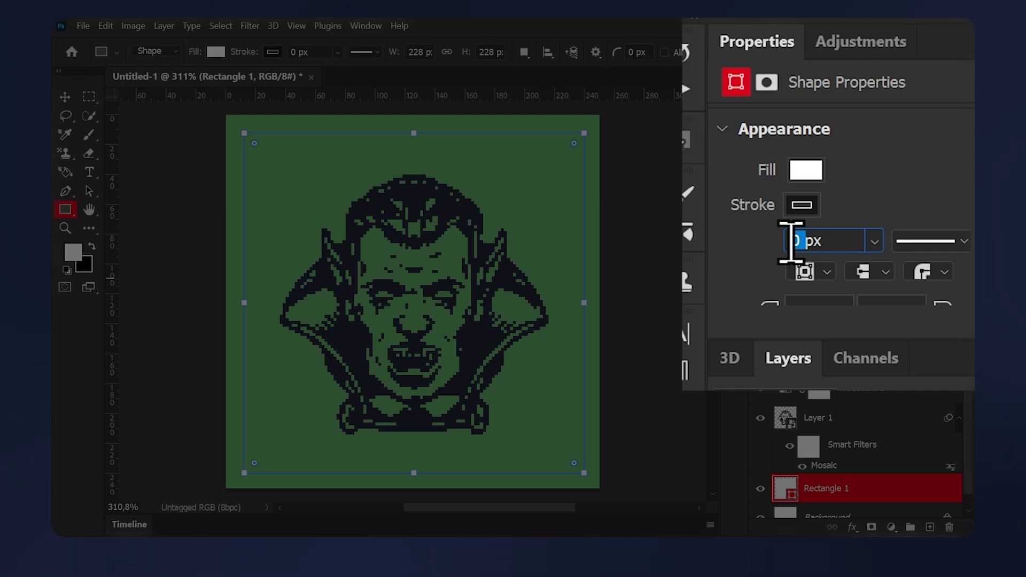
pyautogui.write('3')
pyautogui.press('Return')
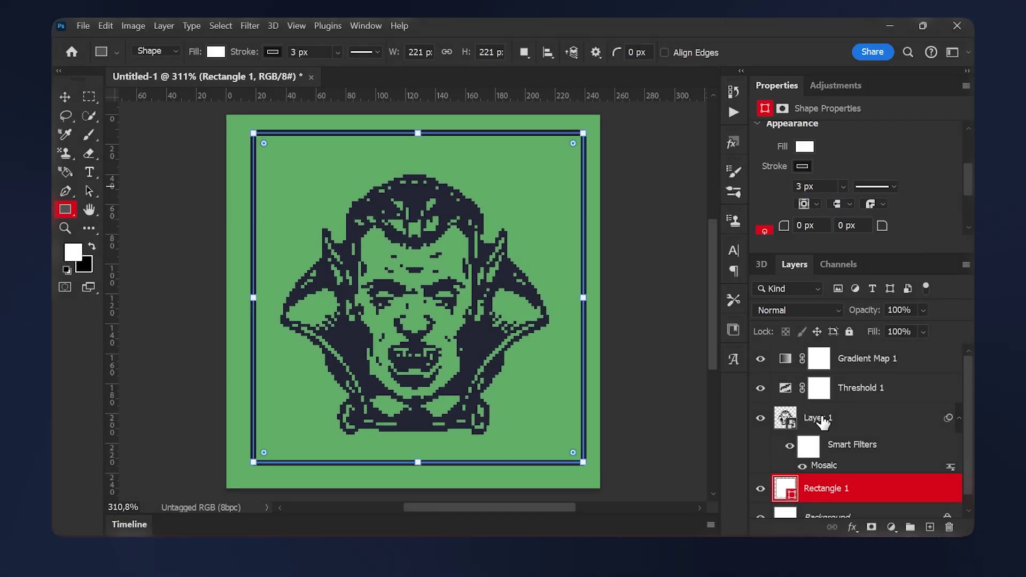
# Centre the vampire on the rectangle and shrink the rectangle to about 90%
pyautogui.keyDown('shift'); pyautogui.click(823, 420); pyautogui.keyUp('shift')
pyautogui.press('v')
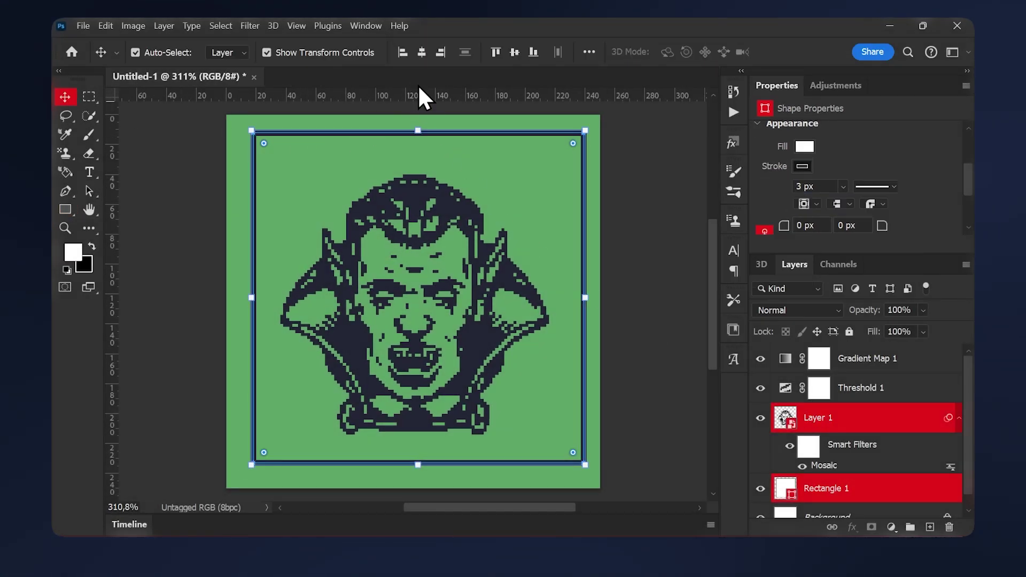
pyautogui.click(422, 52)
pyautogui.hotkey('ctrl', 't')
pyautogui.moveTo(582, 297)
pyautogui.mouseDown()
pyautogui.moveTo(566, 293)
pyautogui.moveTo(564, 306)
pyautogui.mouseUp()
pyautogui.press('Return')
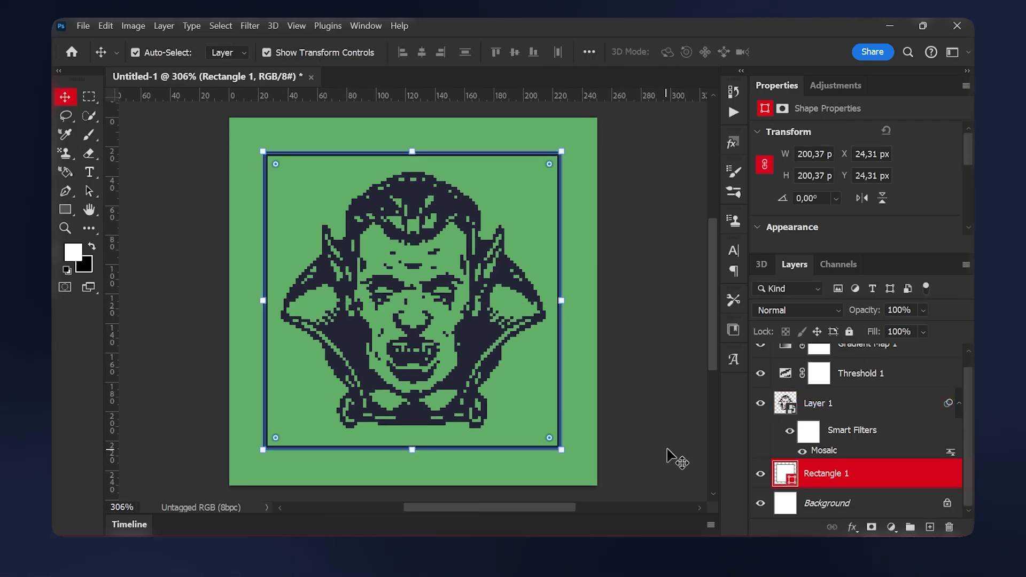
# Add a drop shadow to Rectangle 1 with a 116° angle and 6 px distance
pyautogui.click(672, 456)
pyautogui.click(858, 480)
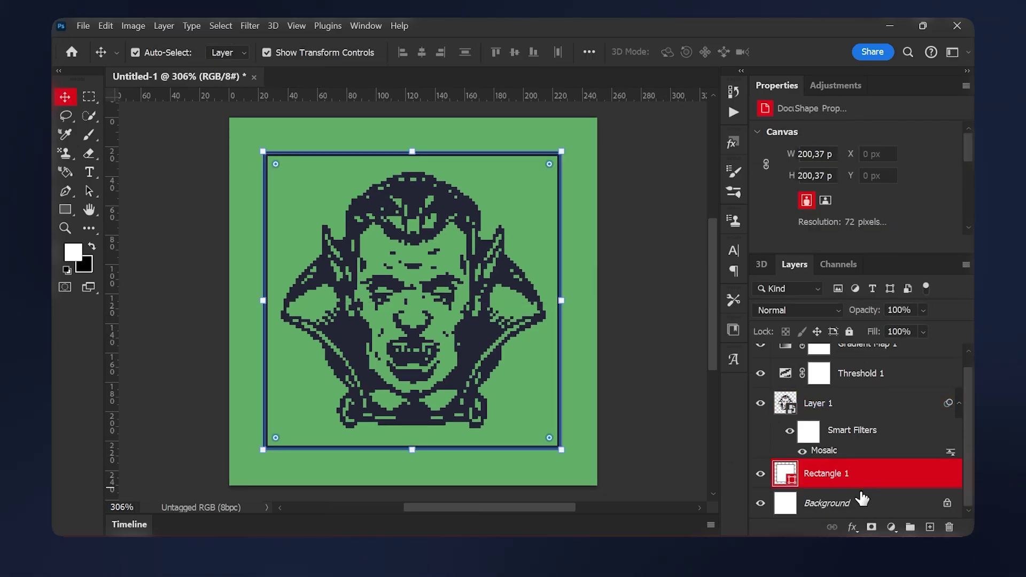
pyautogui.click(853, 528)
pyautogui.click(885, 522)
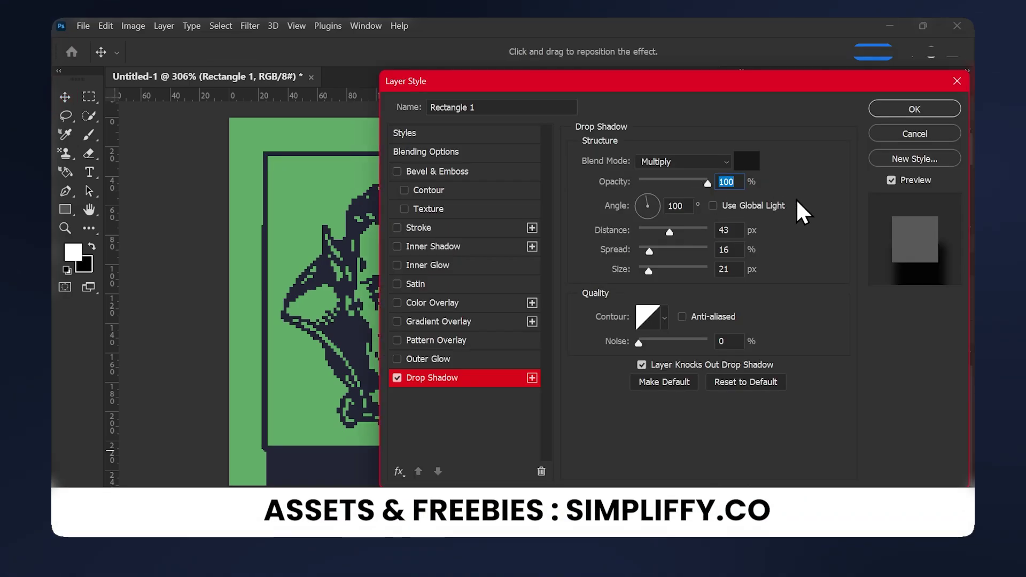
pyautogui.click(665, 208)
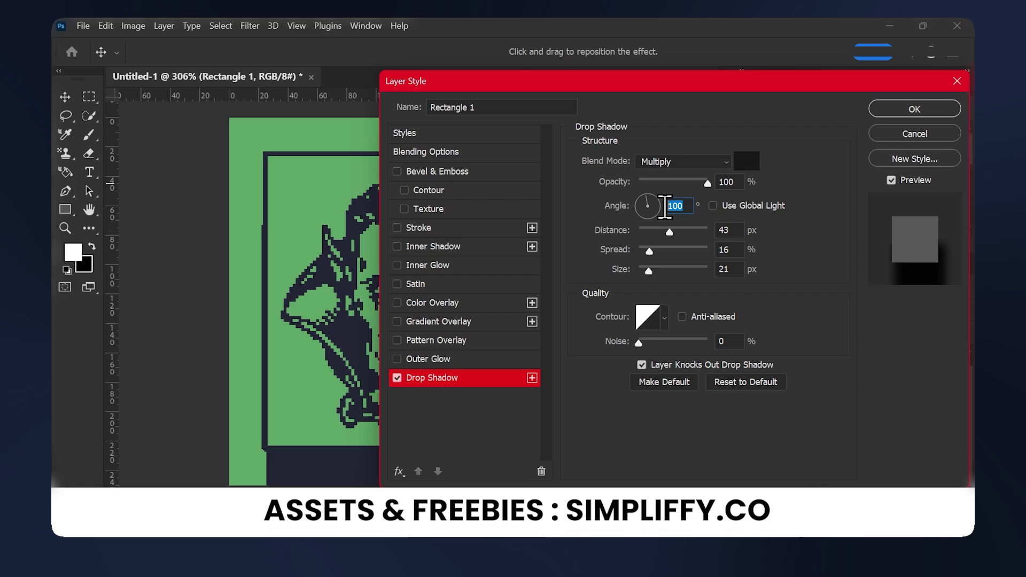
pyautogui.write('116')
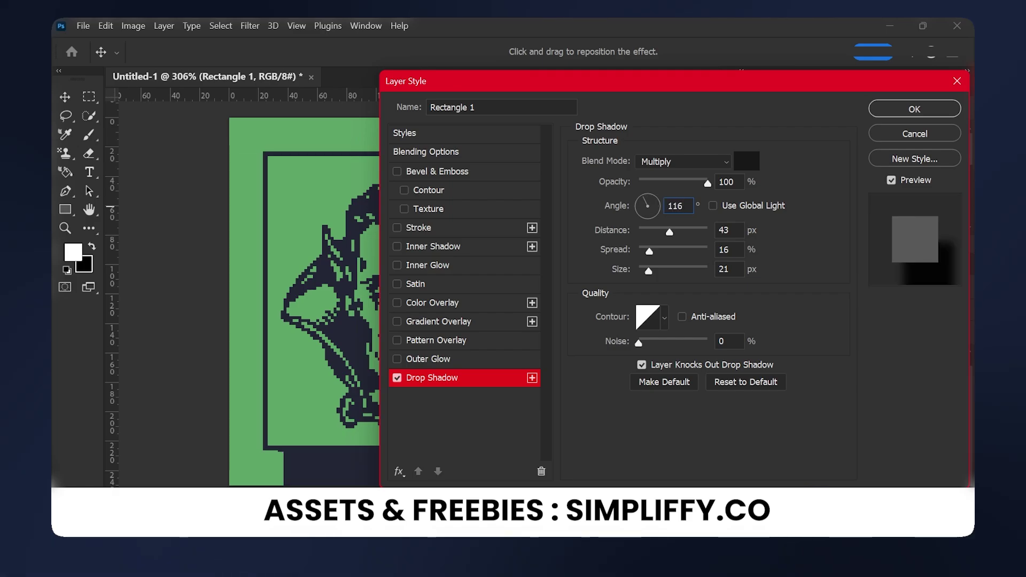
pyautogui.click(730, 230)
pyautogui.write('6')
pyautogui.click(733, 249)
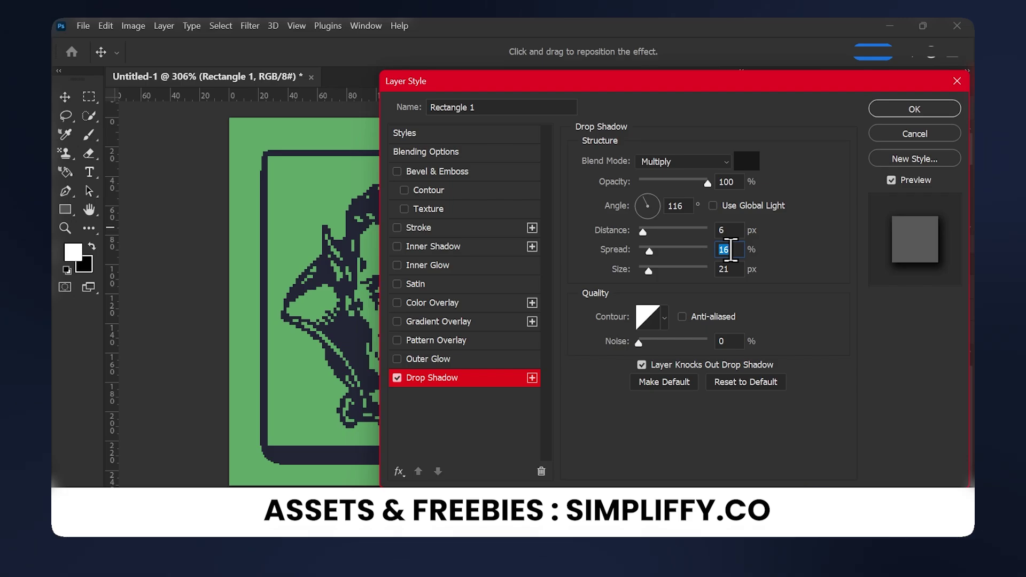
# Set the drop shadow spread to 0 and confirm the shadow settings
pyautogui.write('0')
pyautogui.press('Tab')
pyautogui.press('Return')
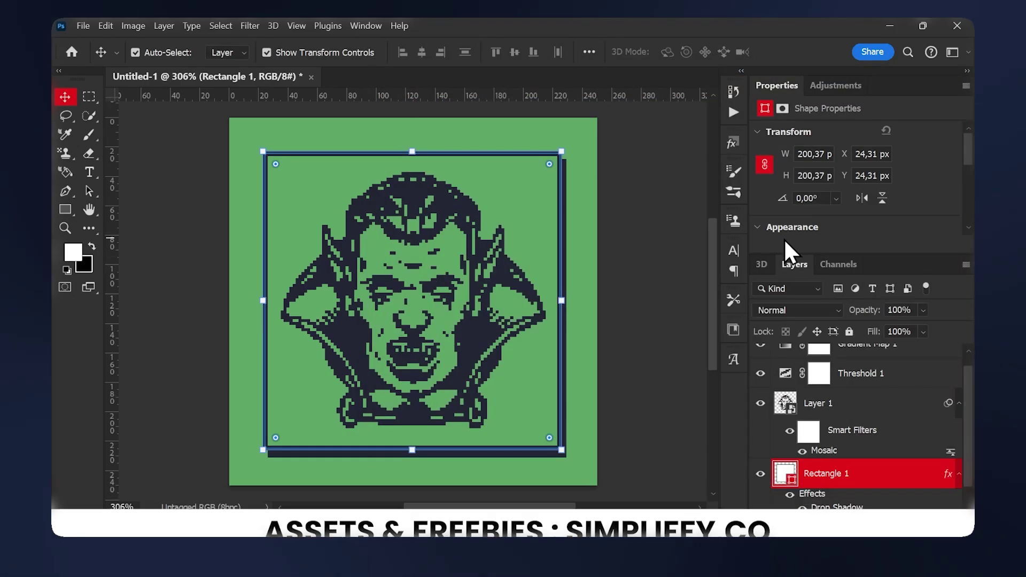
# Enlarge the vampire and frame together to about 108%, then deselect the layers
pyautogui.keyDown('ctrl'); pyautogui.click(770, 410); pyautogui.keyUp('ctrl')
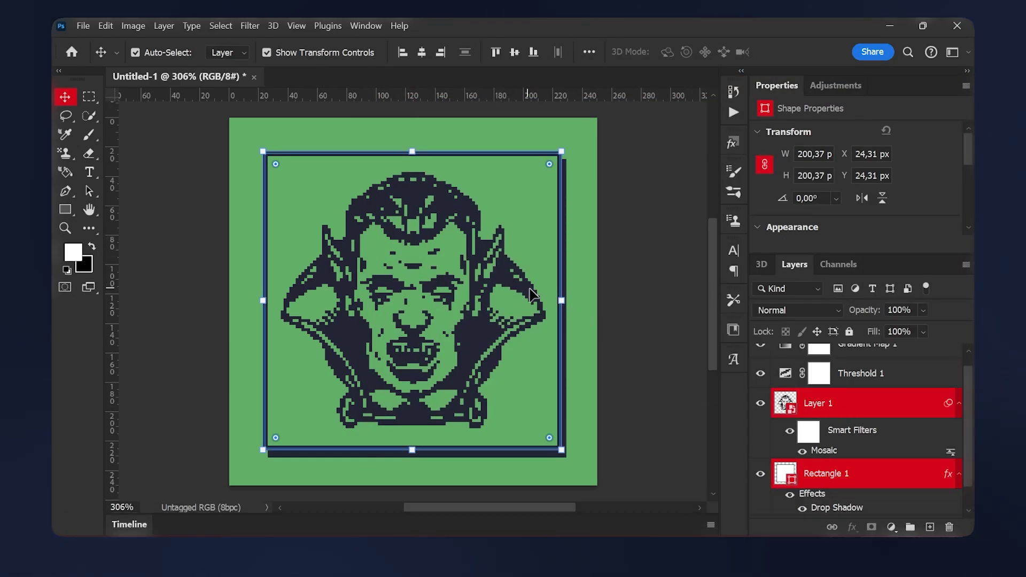
pyautogui.moveTo(562, 301); pyautogui.dragTo(575, 305)
pyautogui.press('Return')
pyautogui.click(665, 339)
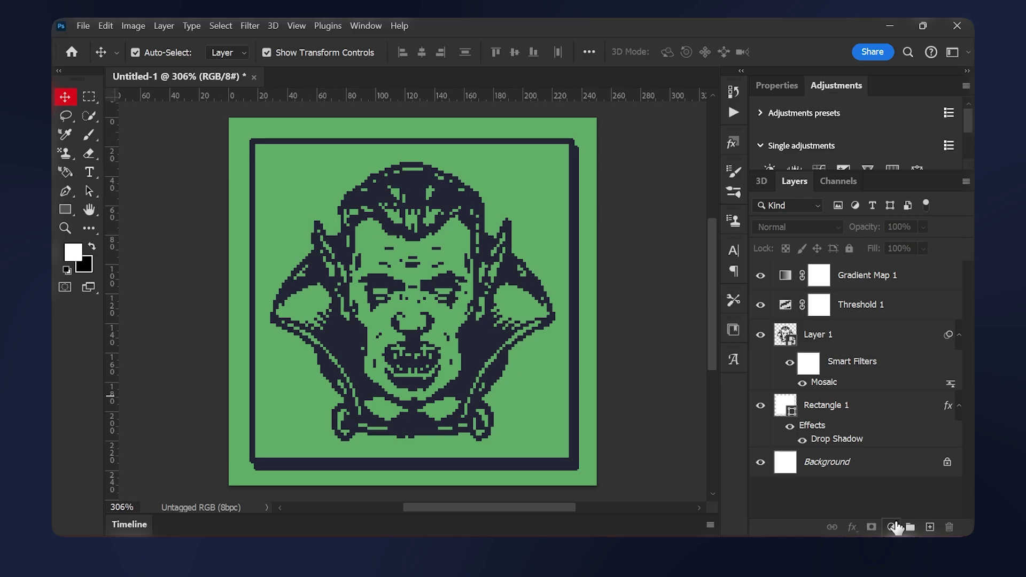
# Add a pattern fill layer and preview the patterns in the NOKIA PATTERNS folder
pyautogui.click(891, 528)
pyautogui.click(878, 289)
pyautogui.click(606, 268)
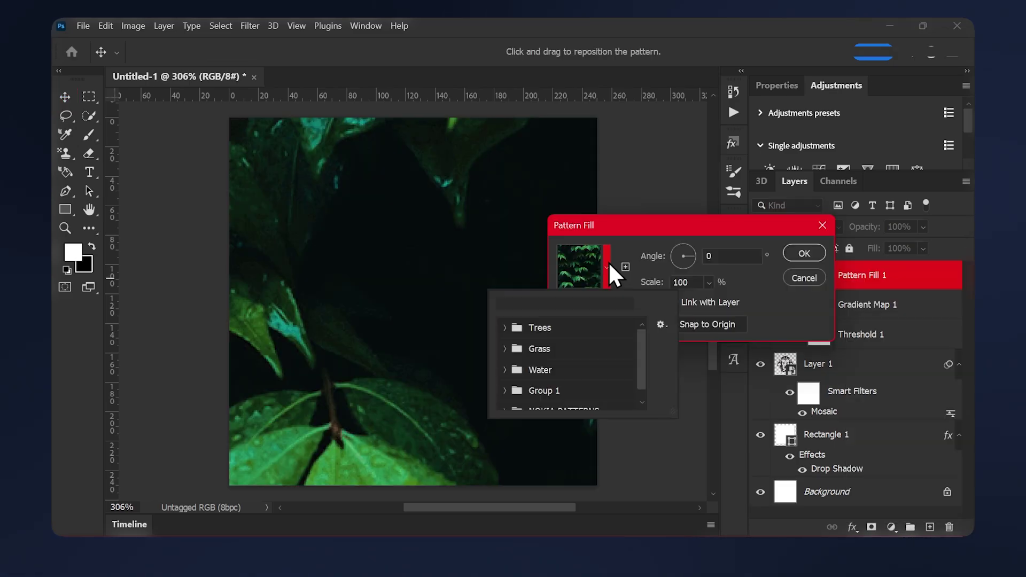
pyautogui.scroll(-1, 574, 371)
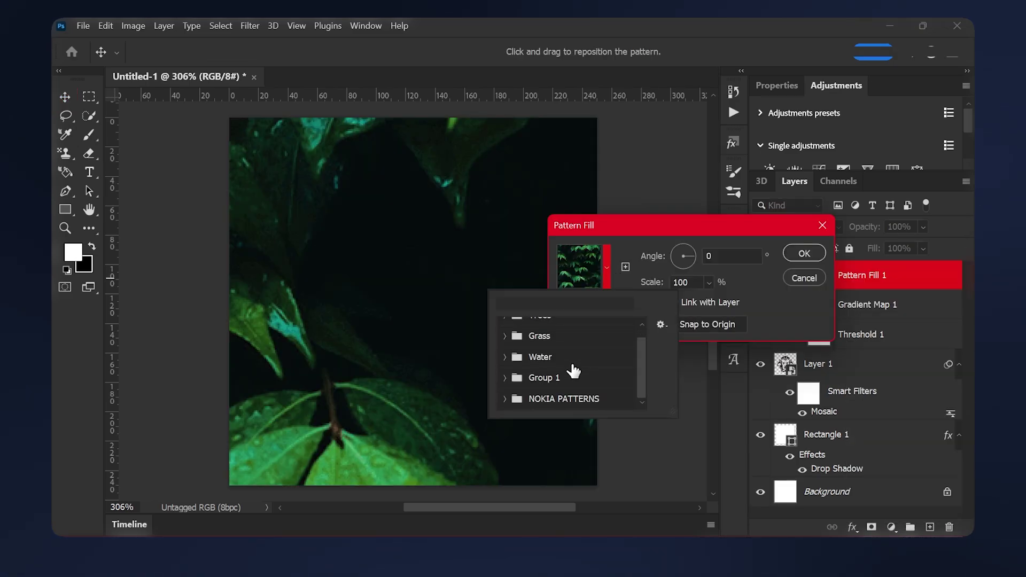
pyautogui.click(543, 401)
pyautogui.click(524, 399)
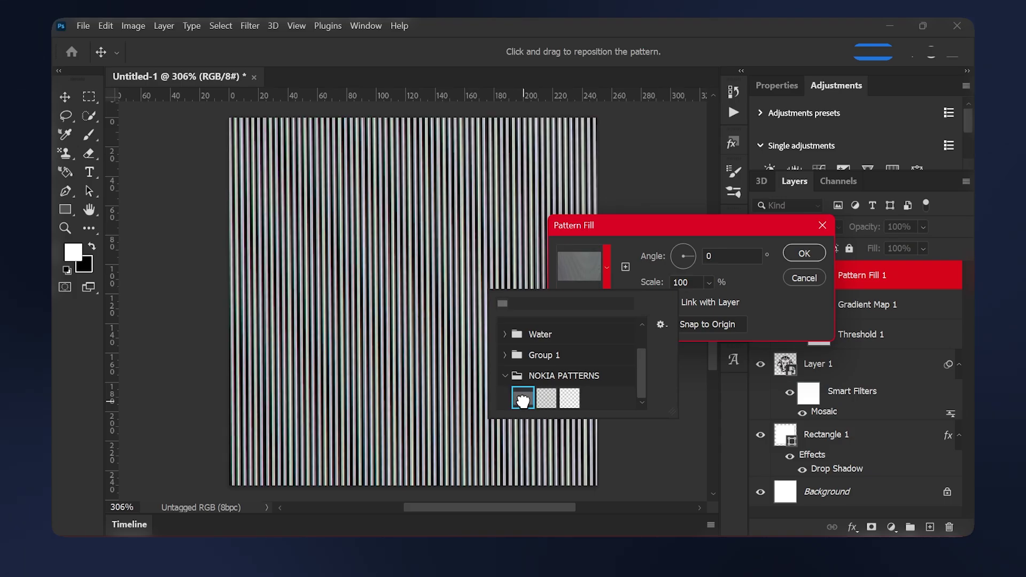
pyautogui.click(548, 402)
pyautogui.click(570, 399)
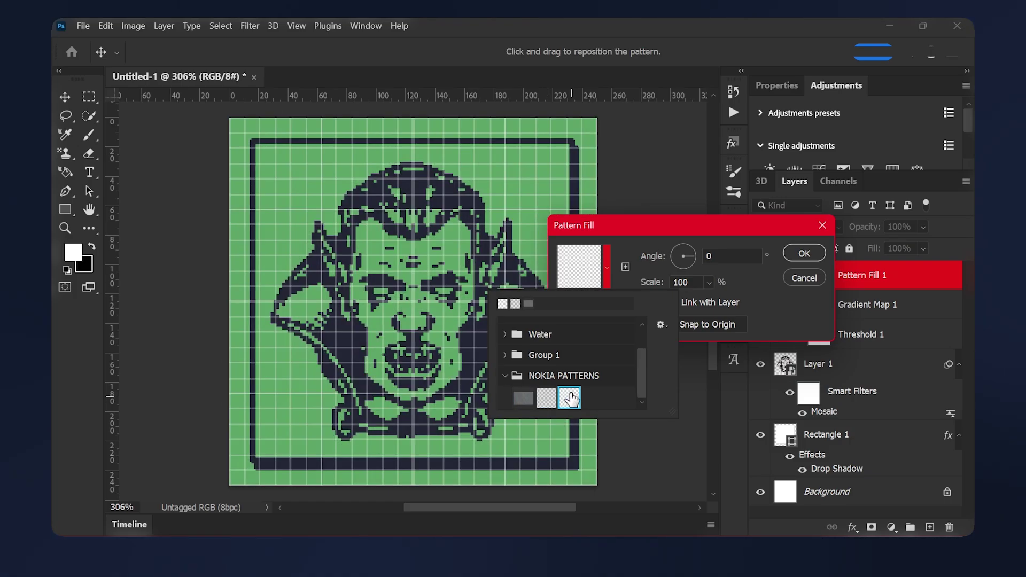
# Choose the striped first Nokia pattern at 70% scale for the fill
pyautogui.click(661, 323)
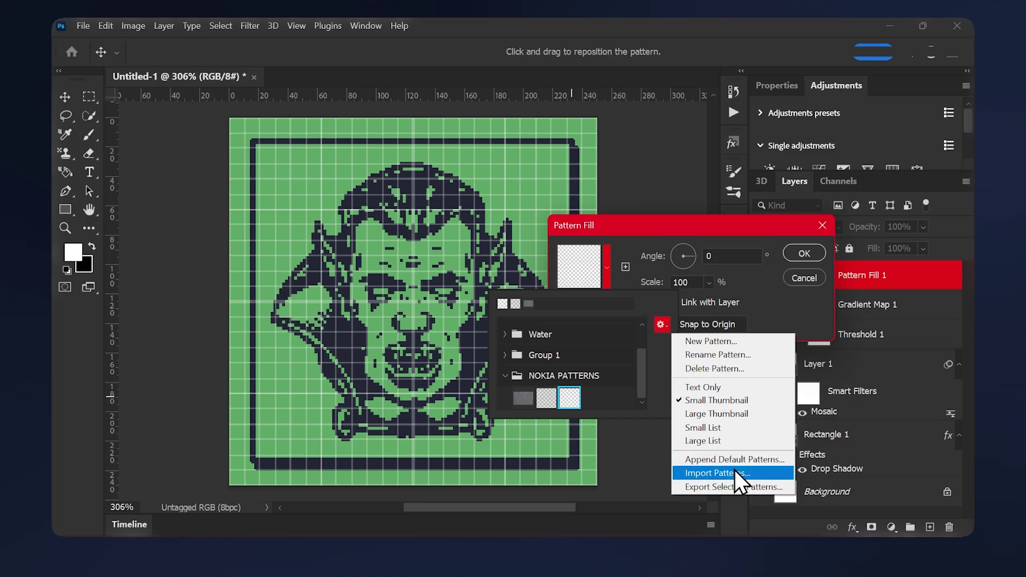
pyautogui.press('Escape')
pyautogui.click(547, 398)
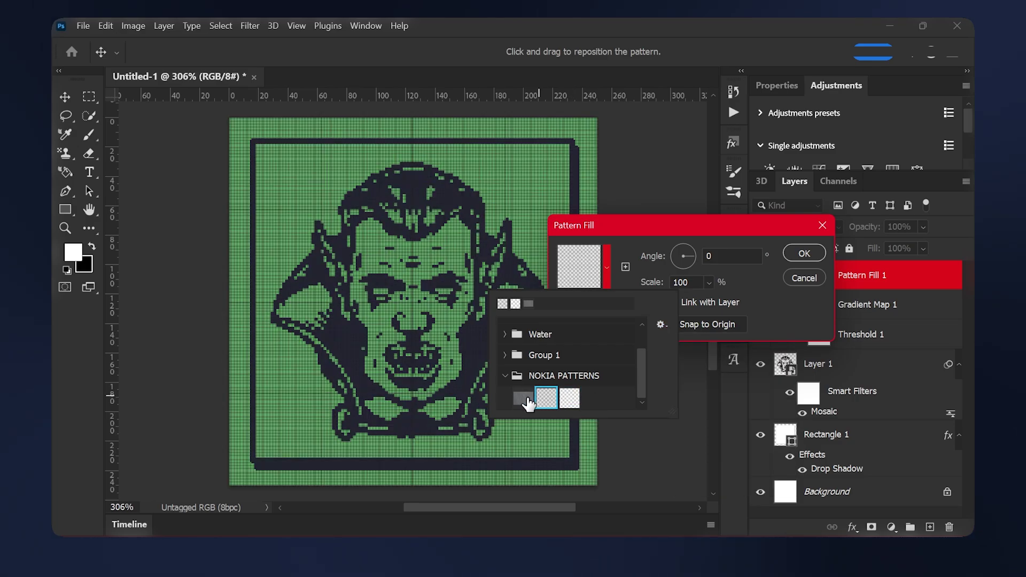
pyautogui.click(523, 398)
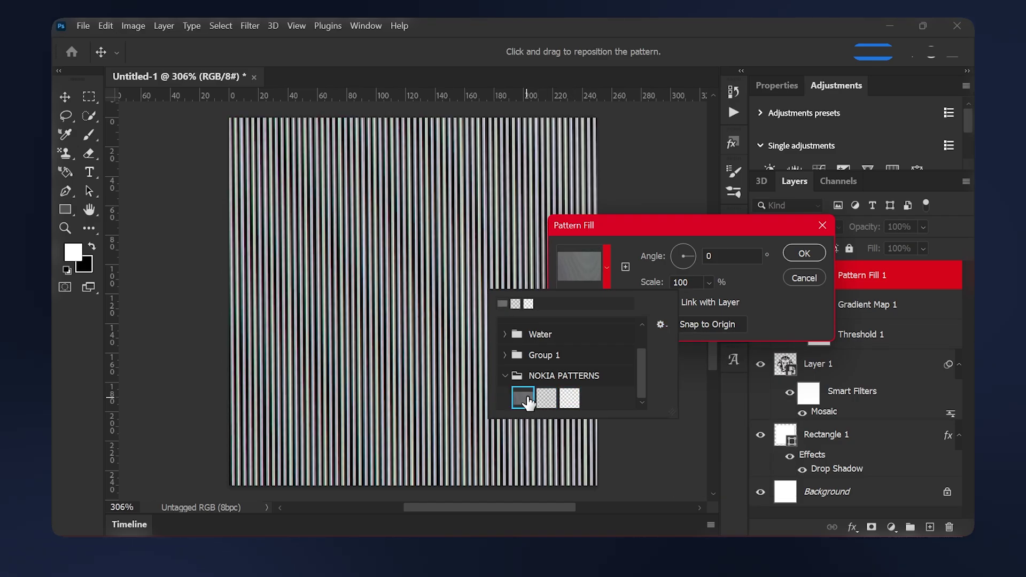
pyautogui.doubleClick(694, 281)
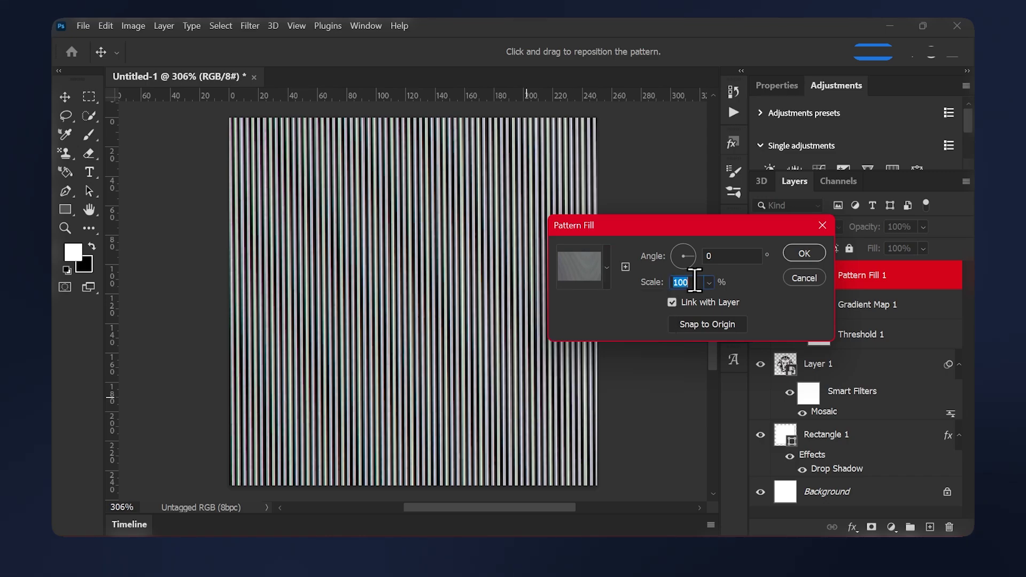
pyautogui.write('70')
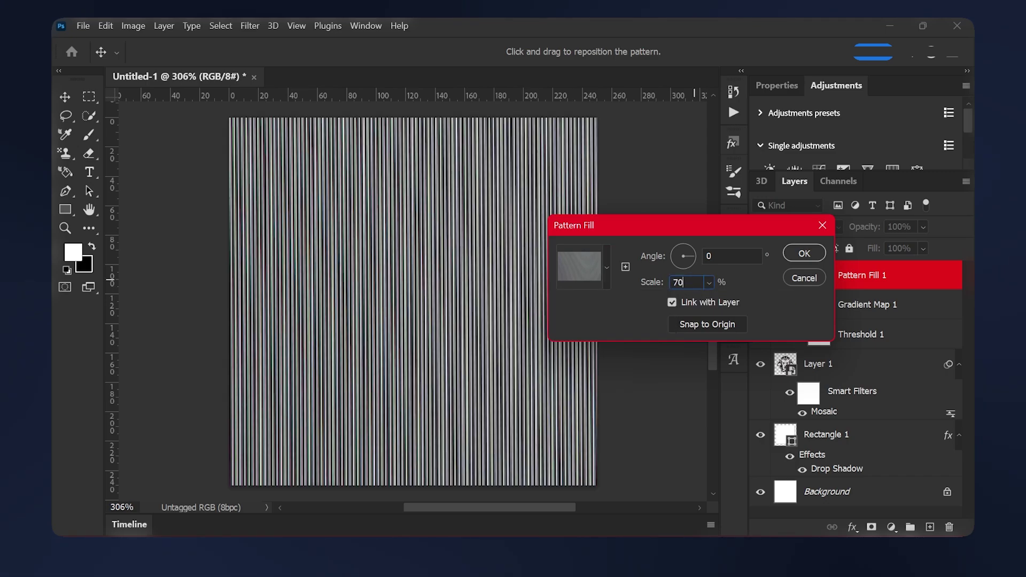
pyautogui.click(813, 255)
# Set the pattern layer to Soft Light blend mode at 40% opacity
pyautogui.click(802, 228)
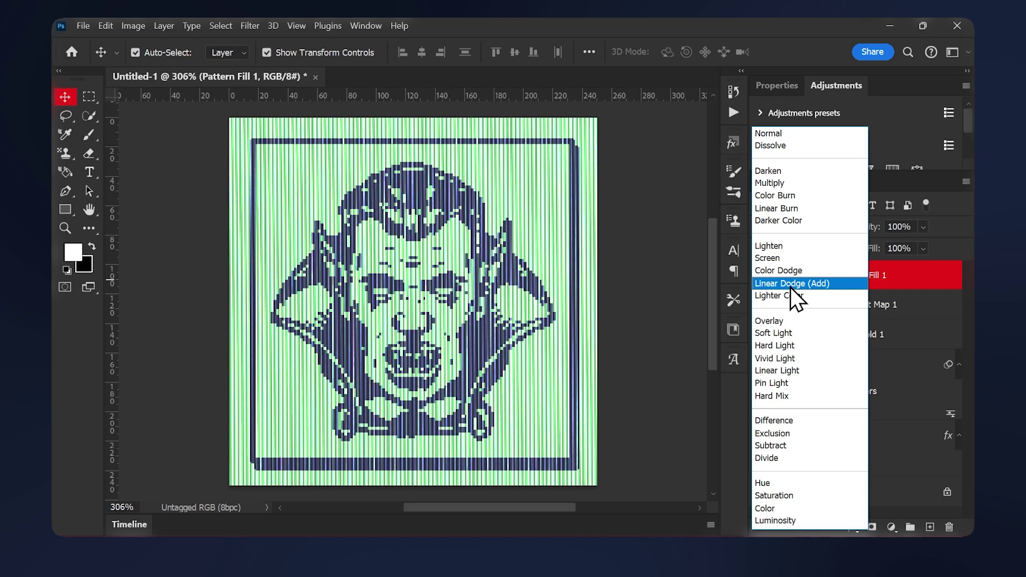
pyautogui.click(776, 332)
pyautogui.moveTo(869, 227); pyautogui.dragTo(837, 233)
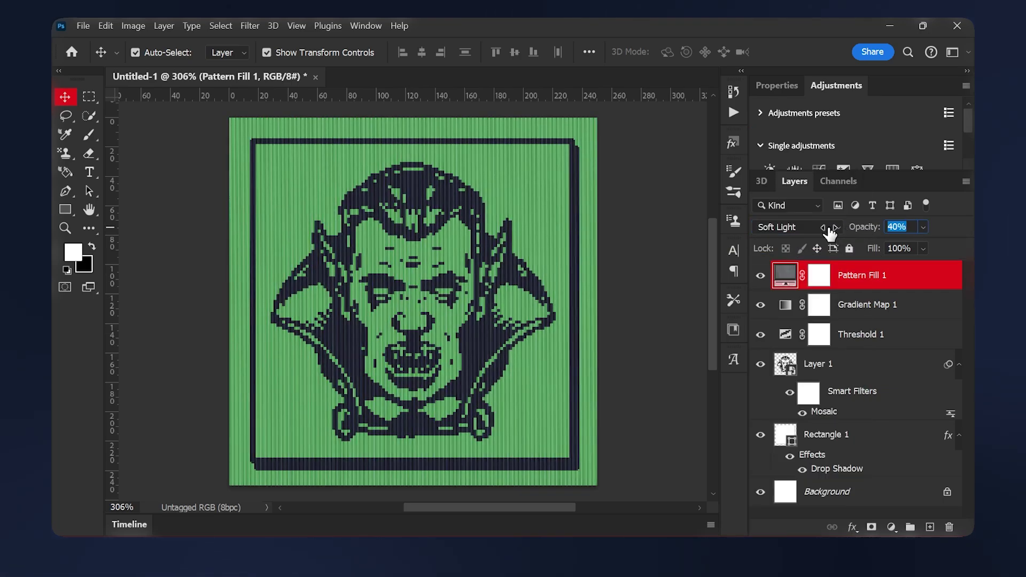
pyautogui.click(892, 527)
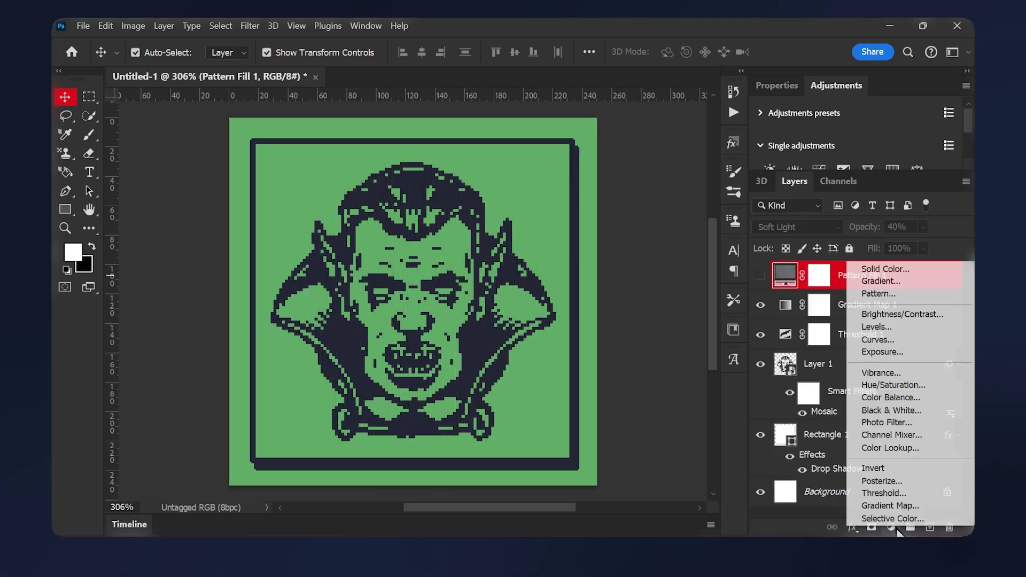
# Add a trial pattern fill layer using the fine grid pattern from NOKIA PATTERNS
pyautogui.click(886, 294)
pyautogui.click(607, 267)
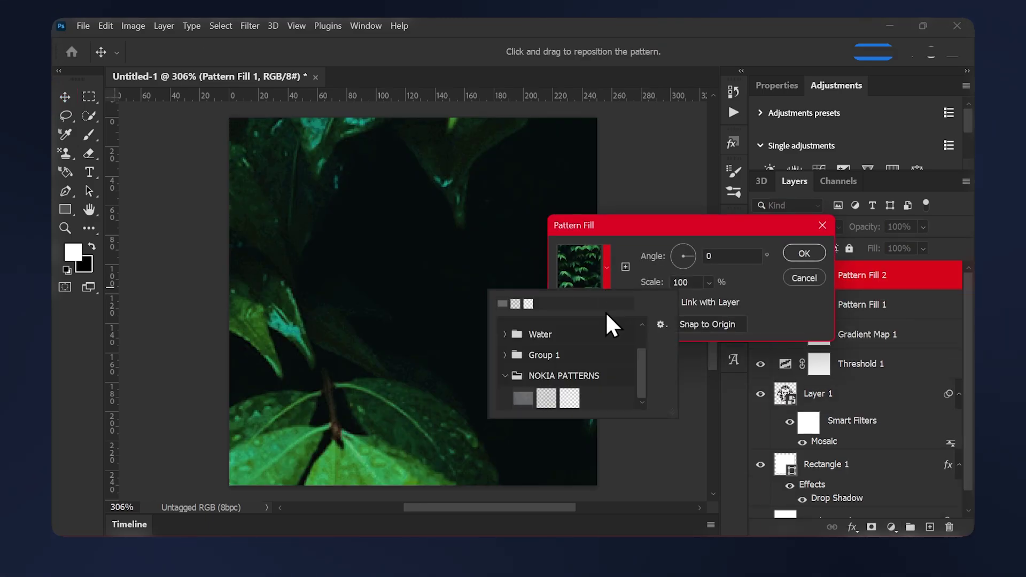
pyautogui.click(570, 398)
pyautogui.click(547, 398)
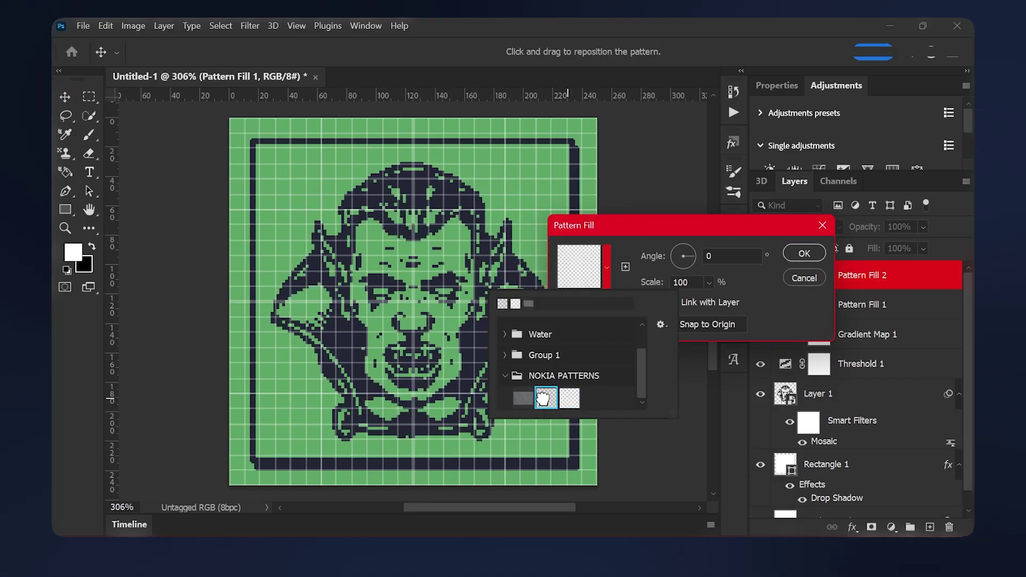
pyautogui.click(720, 284)
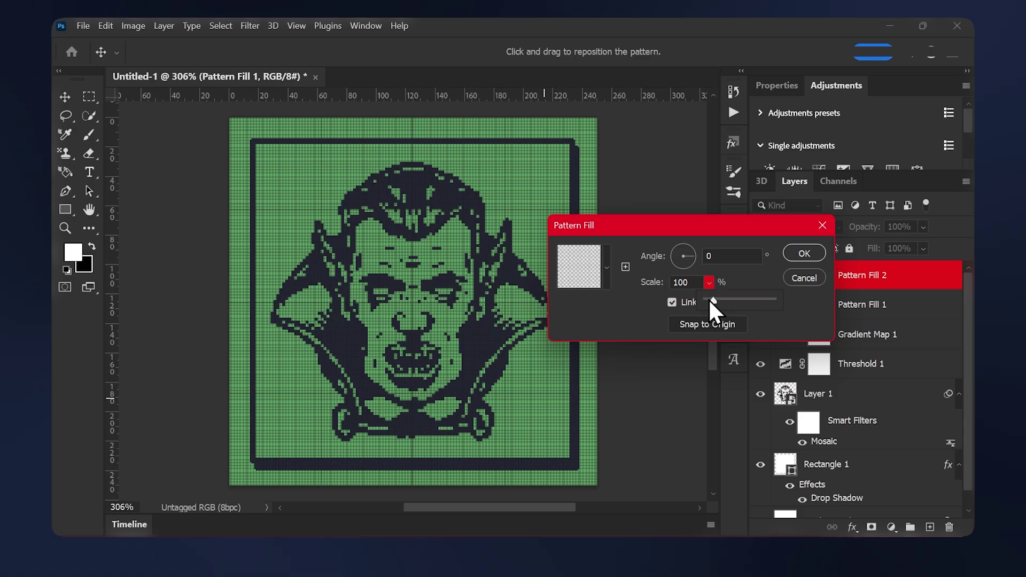
pyautogui.moveTo(708, 299); pyautogui.dragTo(714, 302)
pyautogui.click(806, 252)
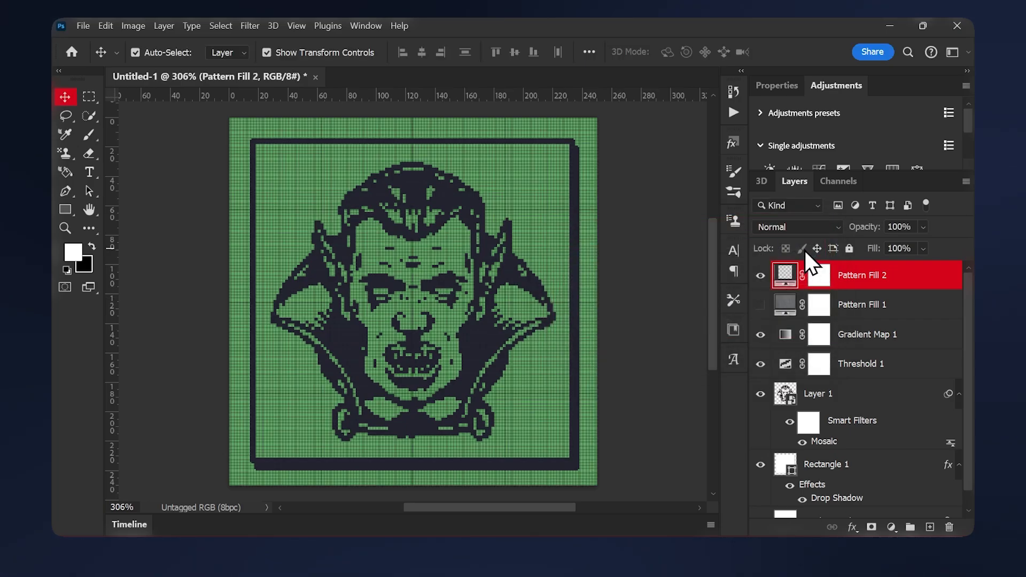
# Try Linear Dodge (Add) on the grid, delete that layer and show the stripe pattern again
pyautogui.click(799, 229)
pyautogui.click(793, 445)
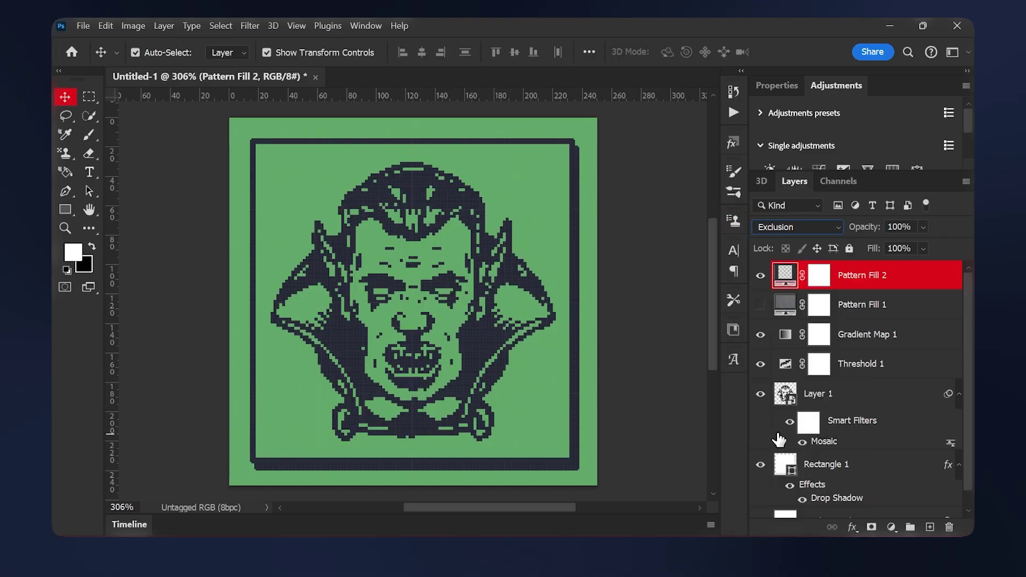
pyautogui.click(790, 228)
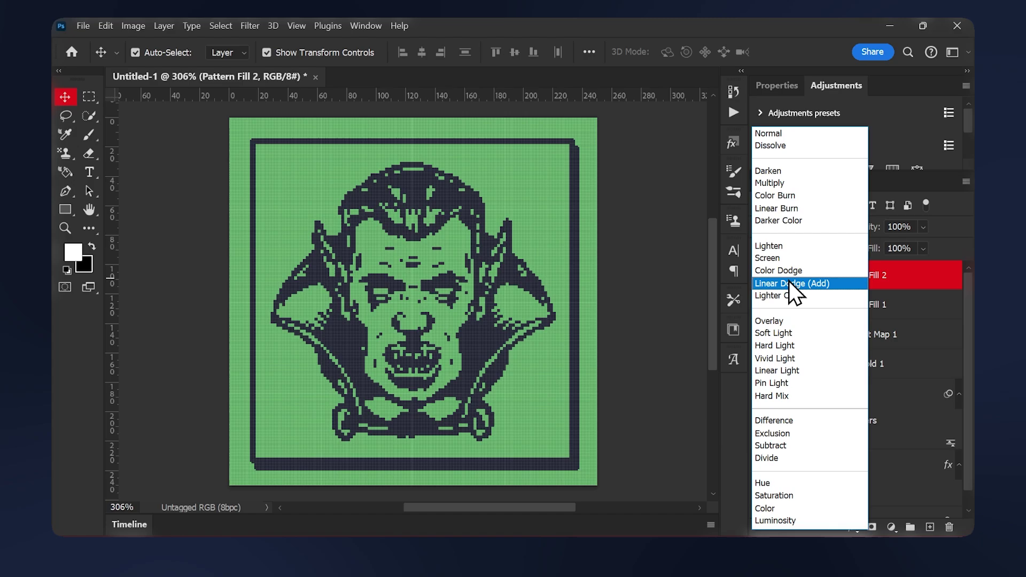
pyautogui.click(789, 282)
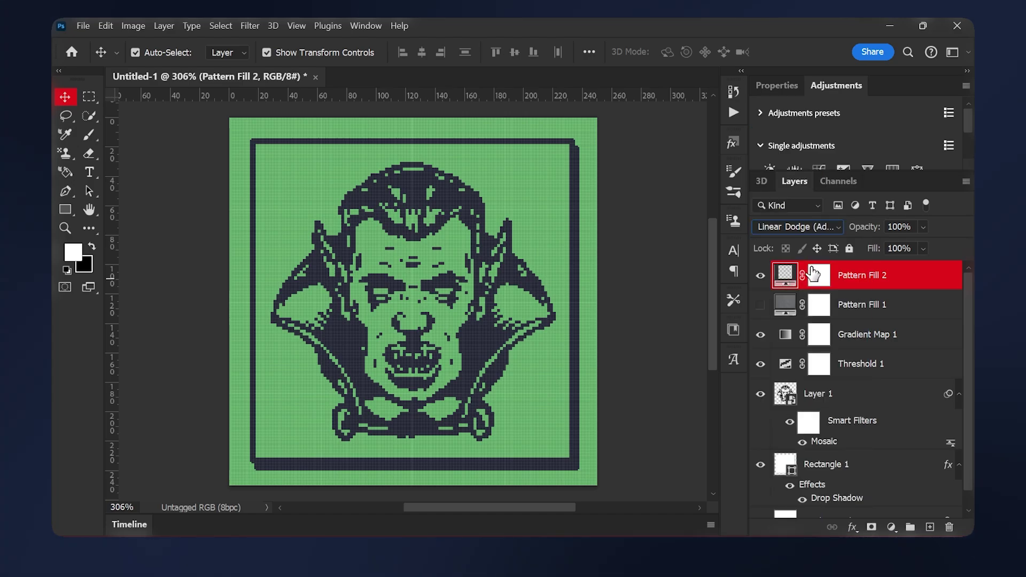
pyautogui.press('Delete')
pyautogui.click(758, 277)
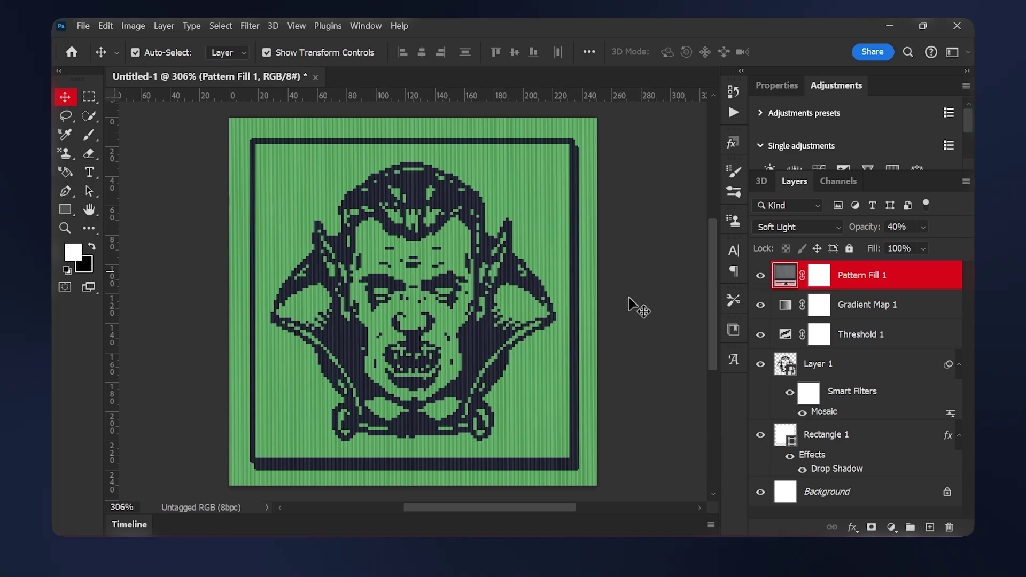
# Add a new layer, Layer 2, and fill it with 50% grey
pyautogui.click(930, 527)
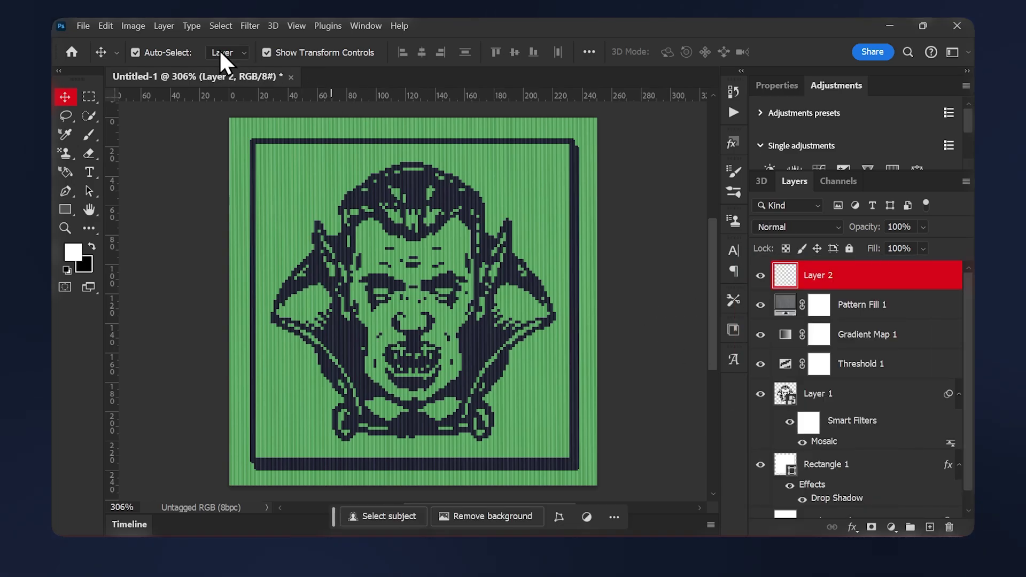
pyautogui.click(105, 26)
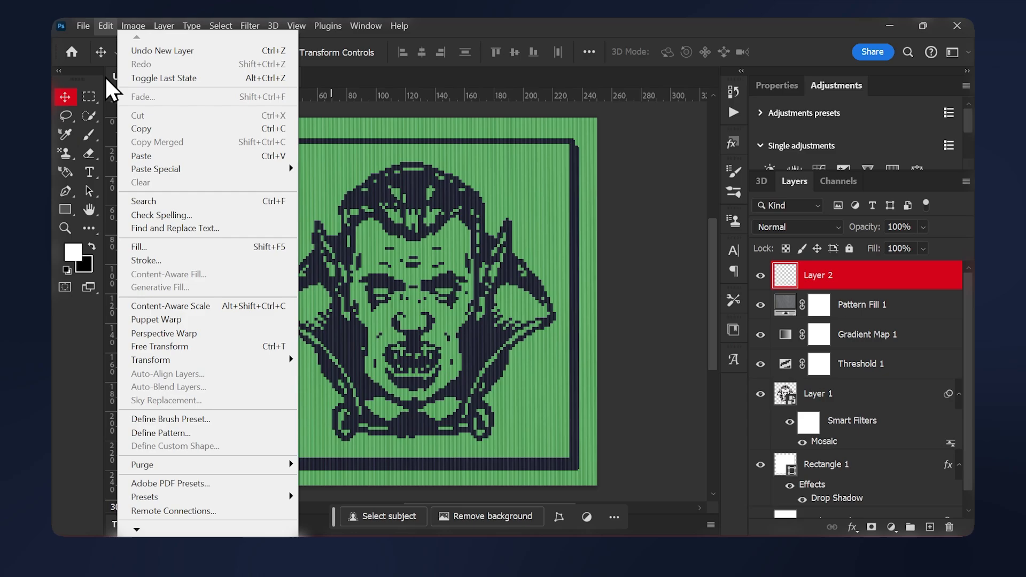
pyautogui.click(152, 246)
pyautogui.click(621, 144)
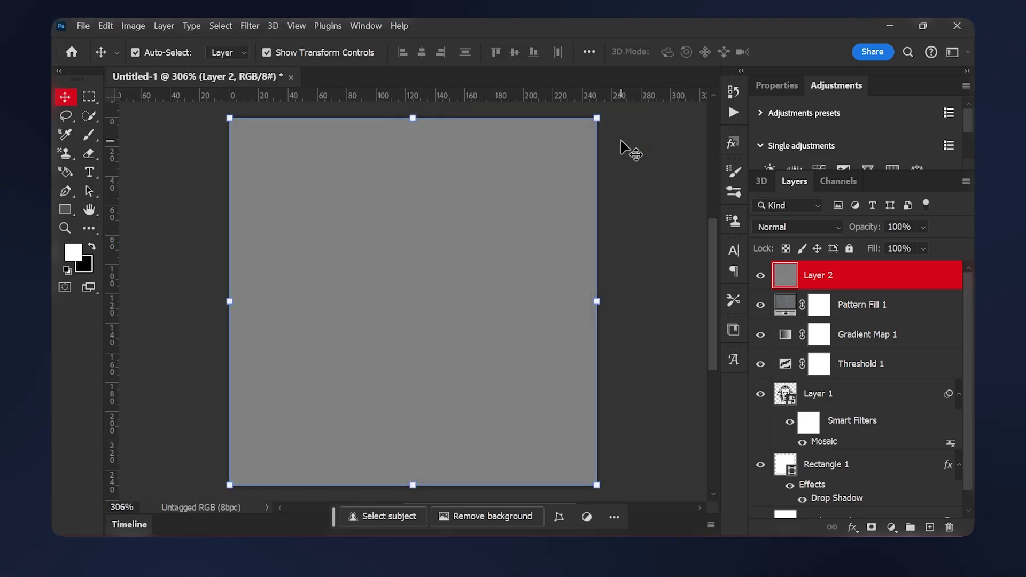
# Apply Add Noise at 22.04%, Uniform, Monochromatic to the grey layer
pyautogui.click(250, 26)
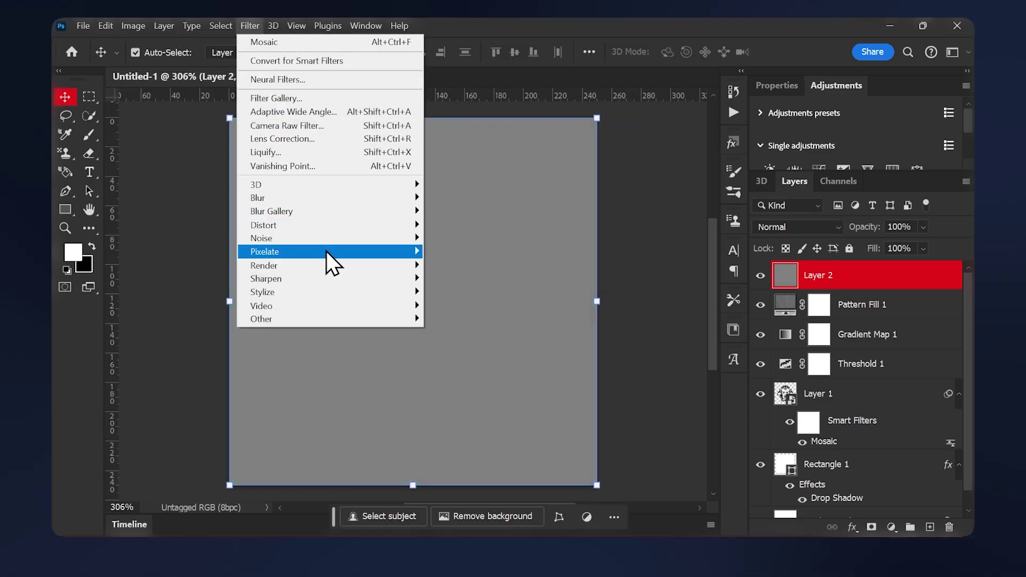
pyautogui.moveTo(343, 239)
pyautogui.click(452, 241)
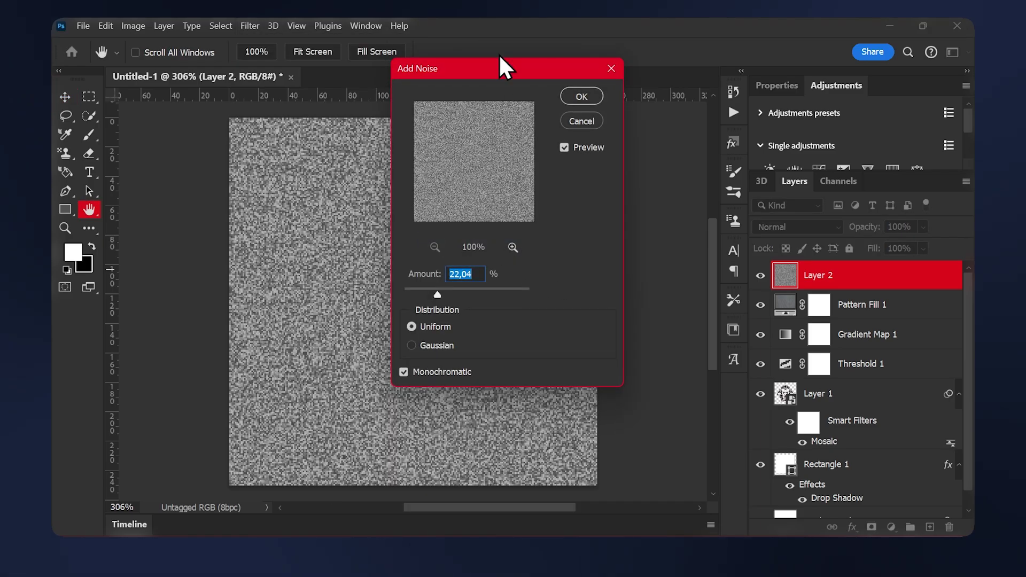
pyautogui.moveTo(503, 68); pyautogui.dragTo(650, 71)
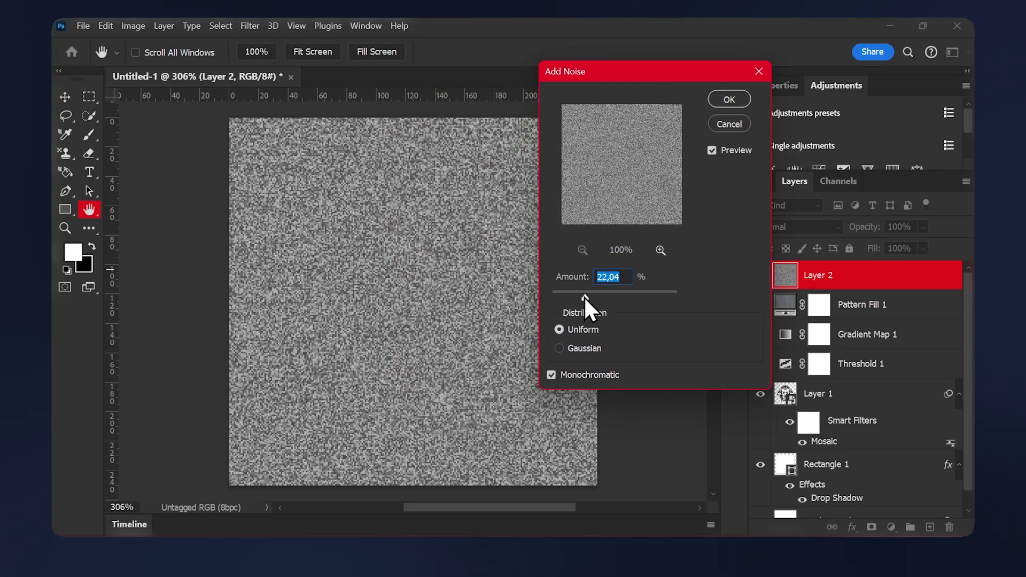
pyautogui.press('Return')
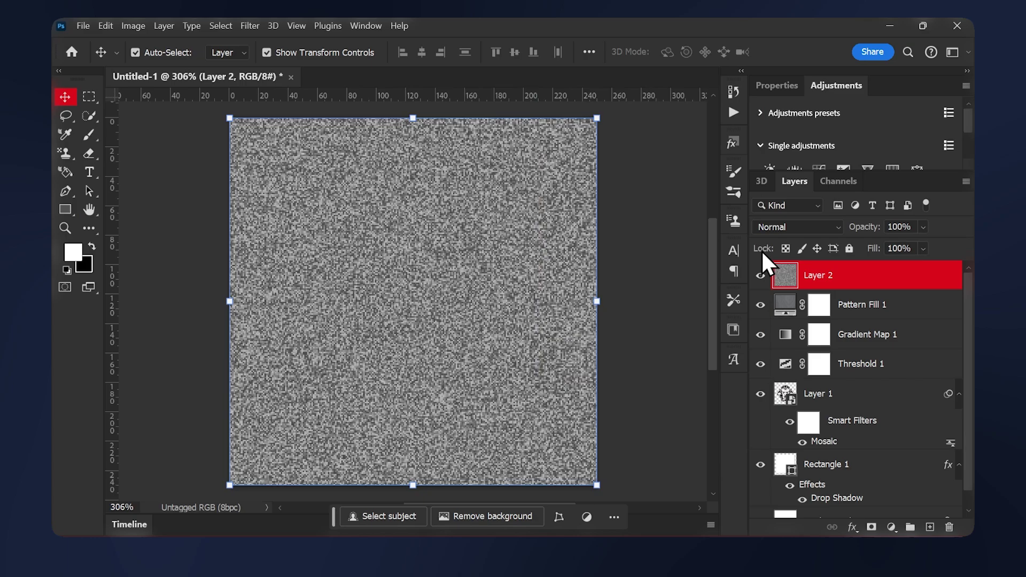
pyautogui.click(249, 25)
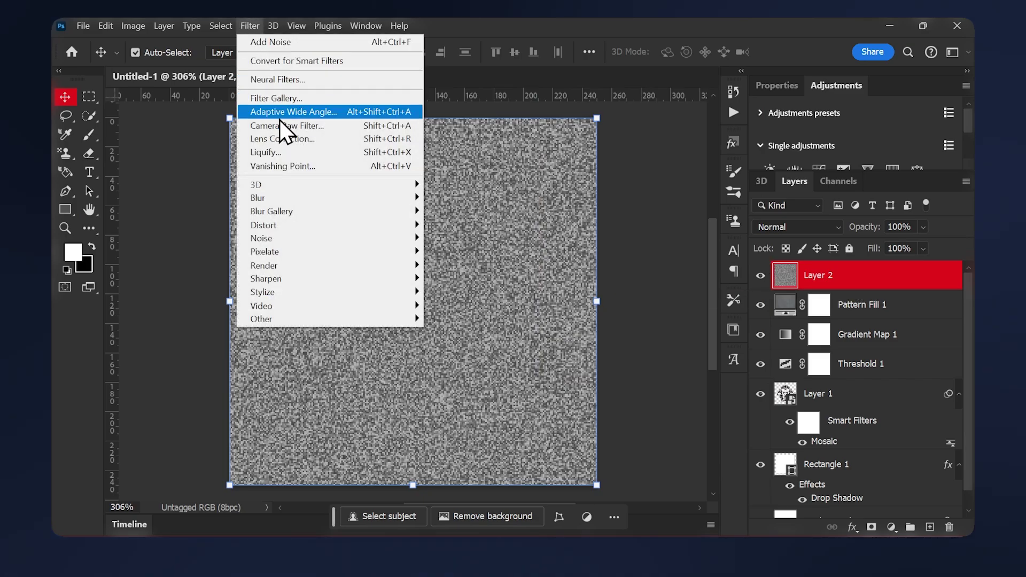
pyautogui.click(280, 124)
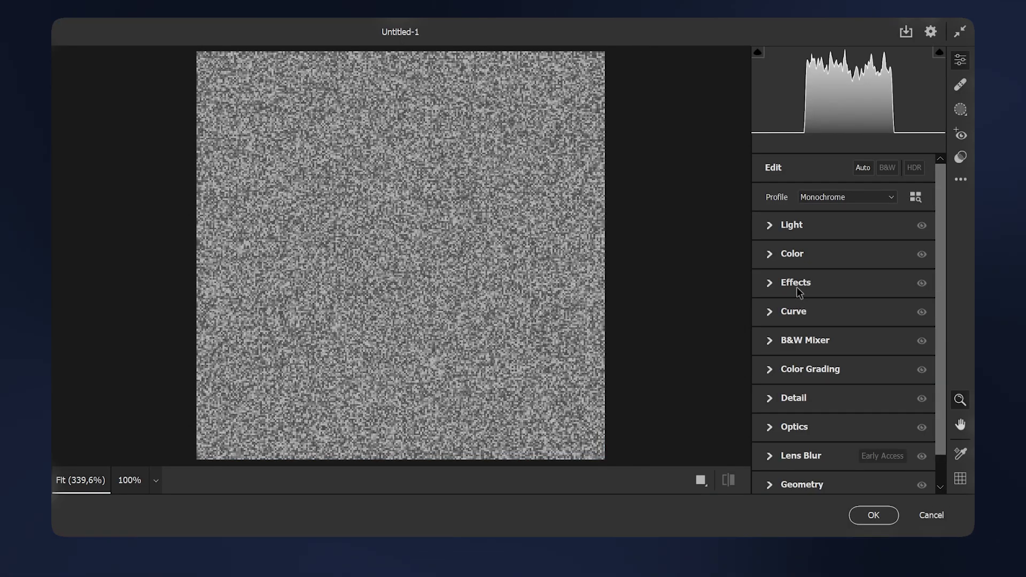
pyautogui.click(797, 287)
pyautogui.moveTo(818, 408); pyautogui.dragTo(876, 407)
pyautogui.click(932, 515)
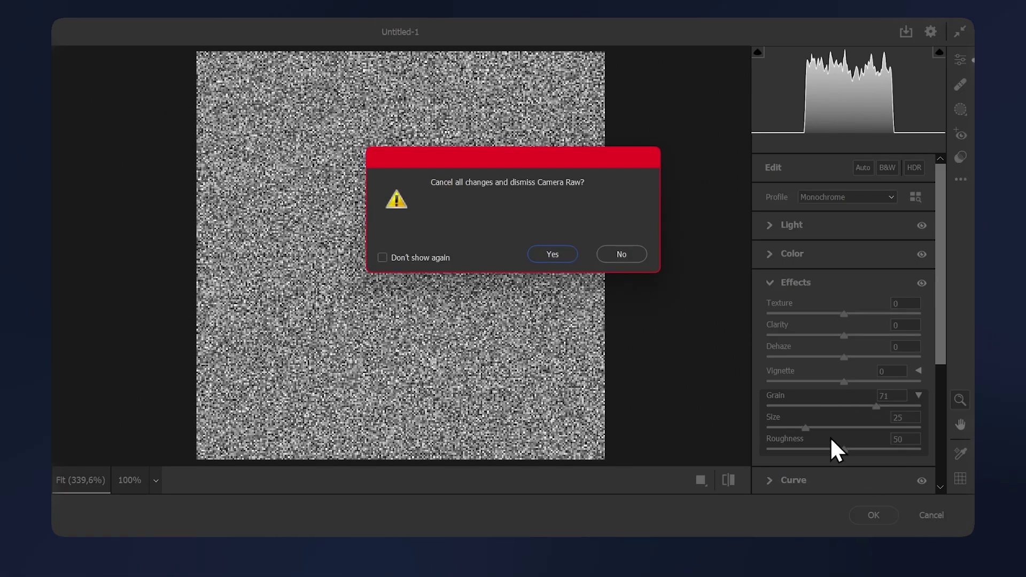
pyautogui.click(550, 255)
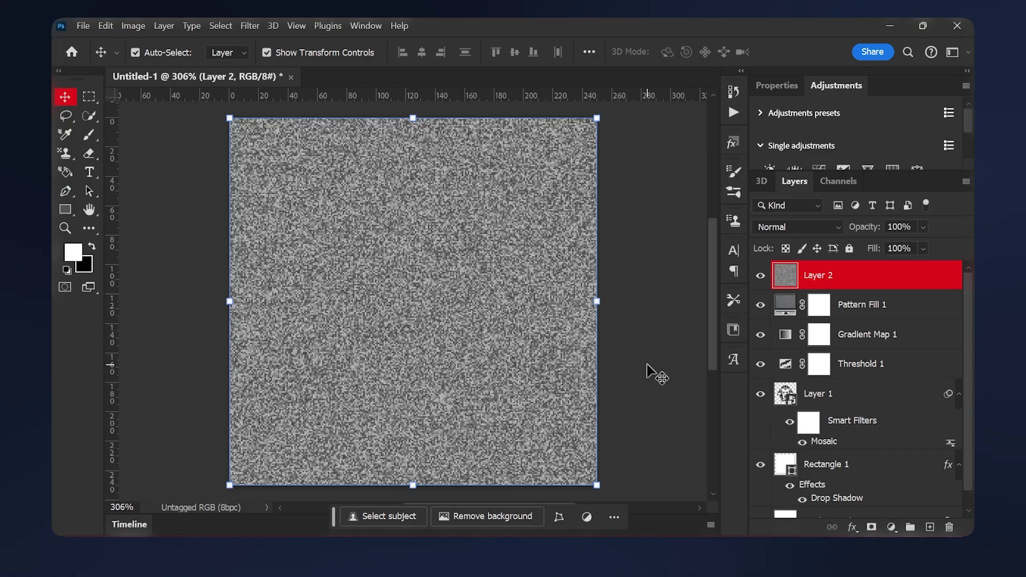
# Set Layer 2 to Overlay blend mode at 6% opacity, then deselect it
pyautogui.click(821, 227)
pyautogui.click(737, 327)
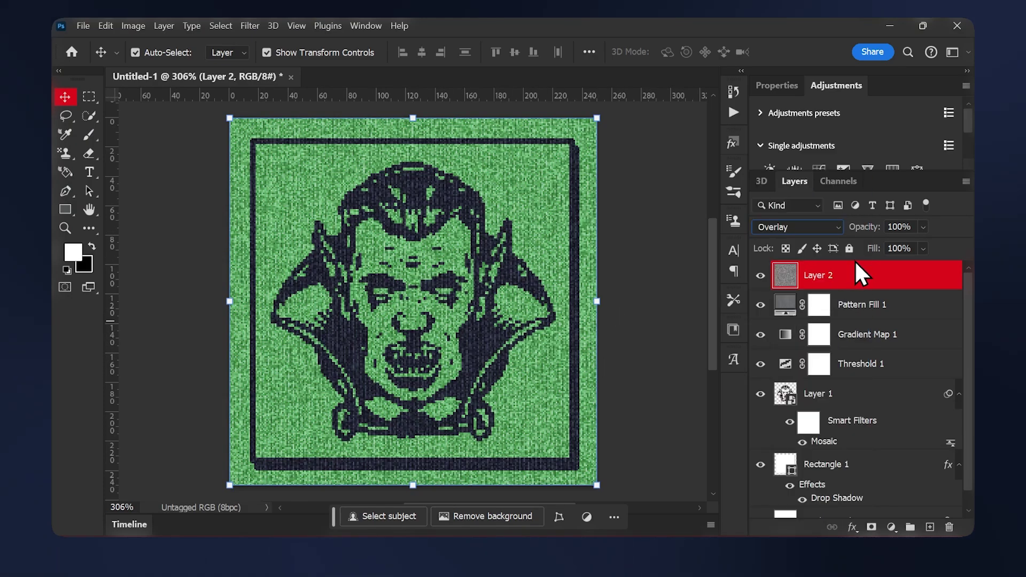
pyautogui.moveTo(859, 225); pyautogui.dragTo(802, 249)
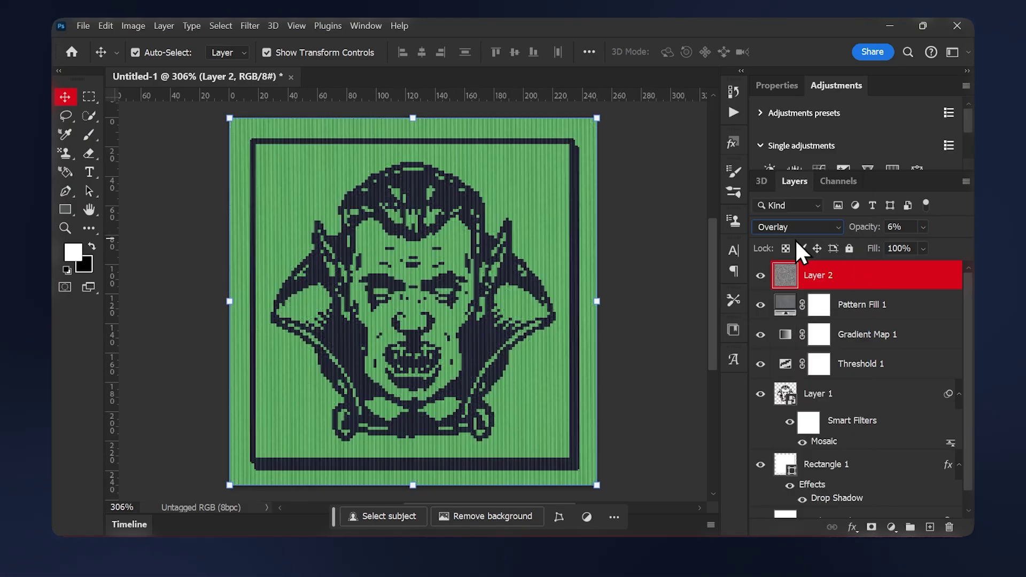
pyautogui.click(639, 339)
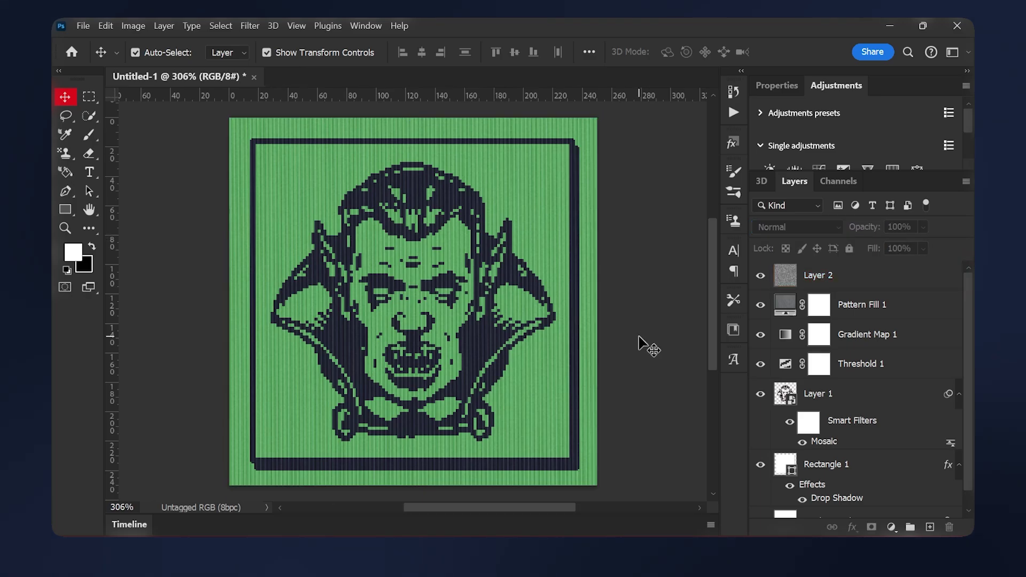